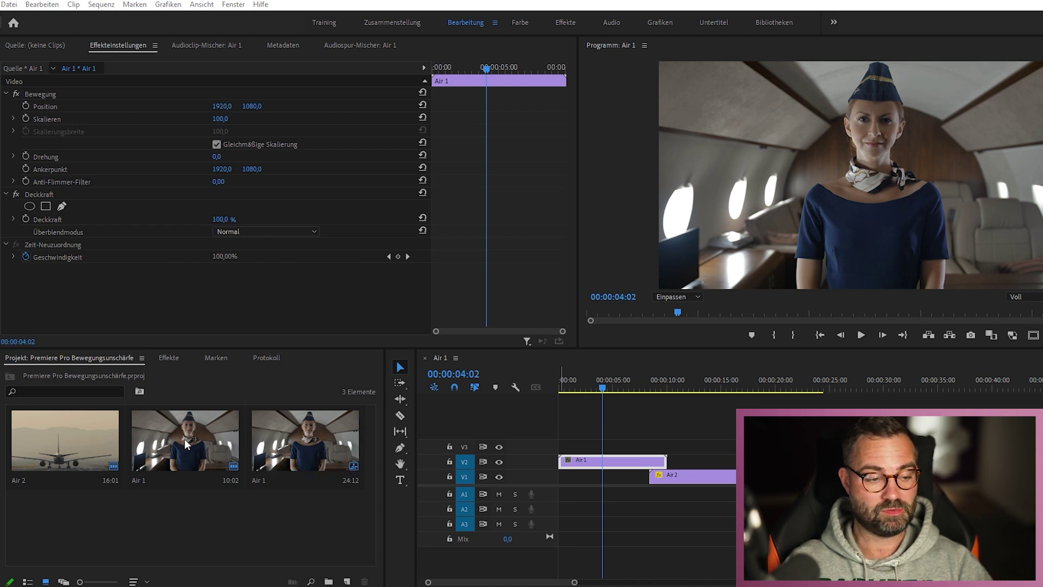
# Search Effects for 'transfo' and apply Verzerrung > Transformieren to the Air 1 clip on V2
pyautogui.click(170, 358)
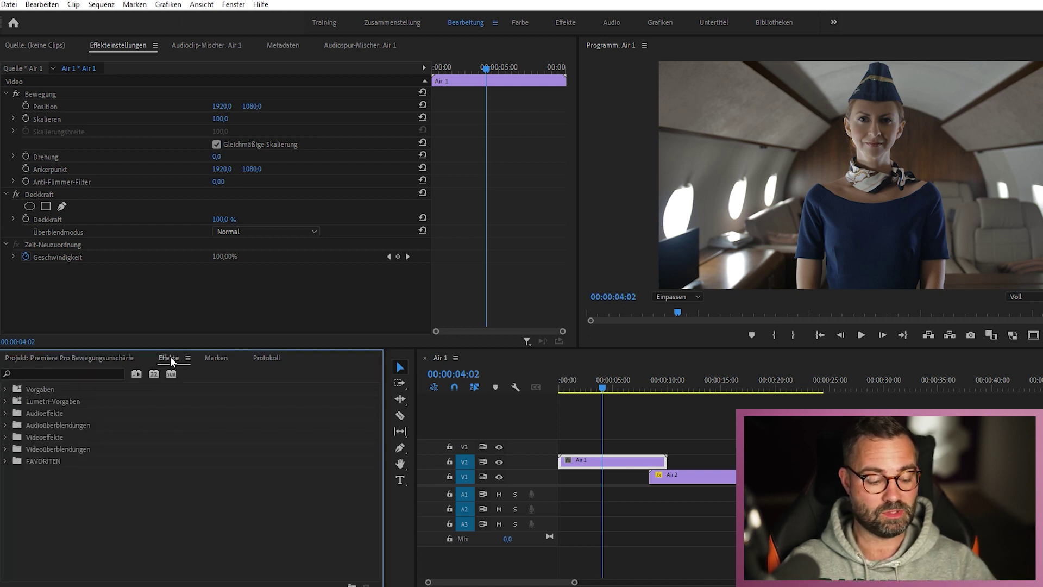
pyautogui.click(81, 371)
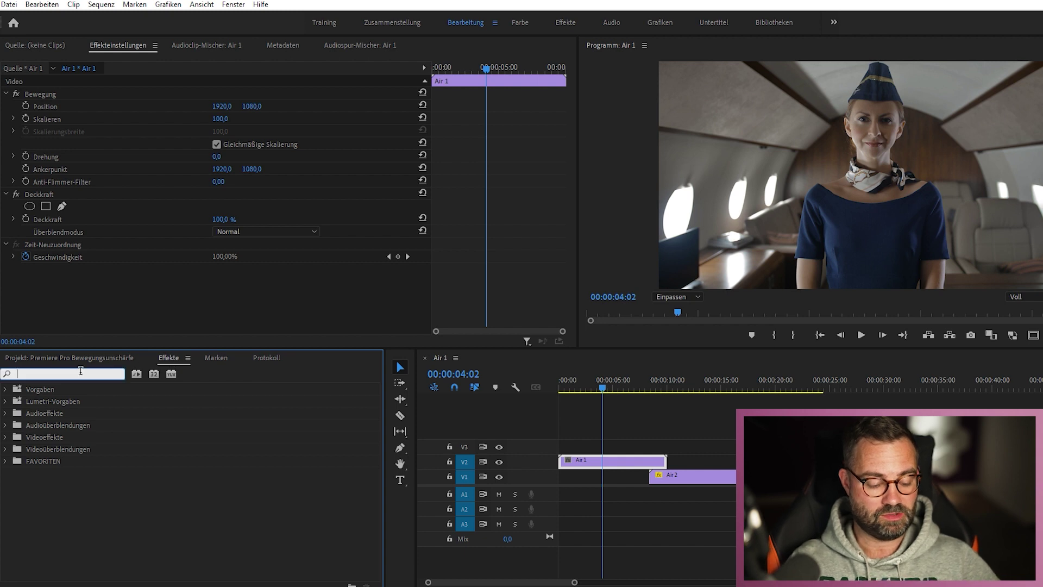
pyautogui.write('transfor')
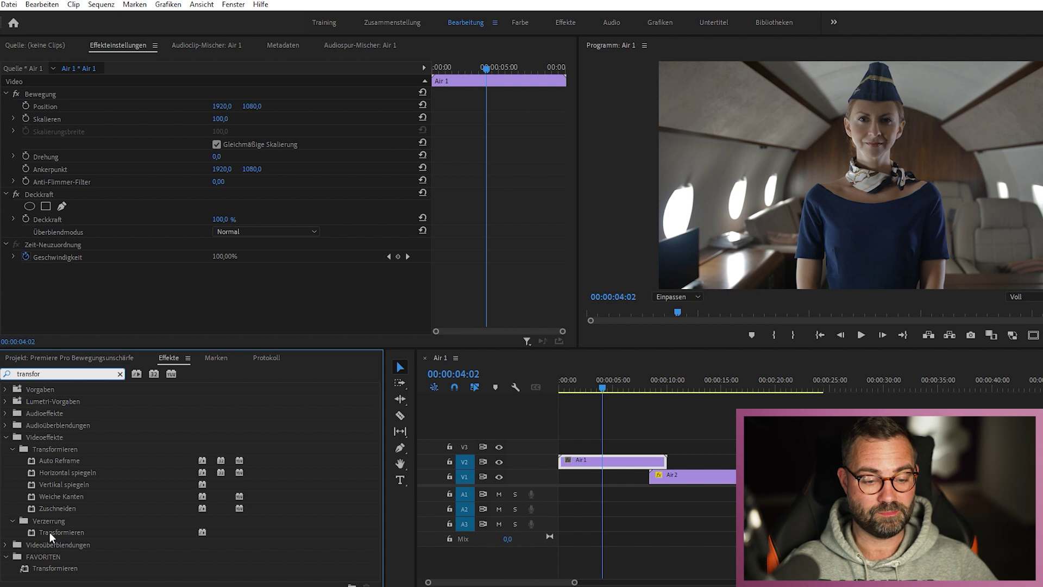
pyautogui.moveTo(50, 533); pyautogui.dragTo(612, 465)
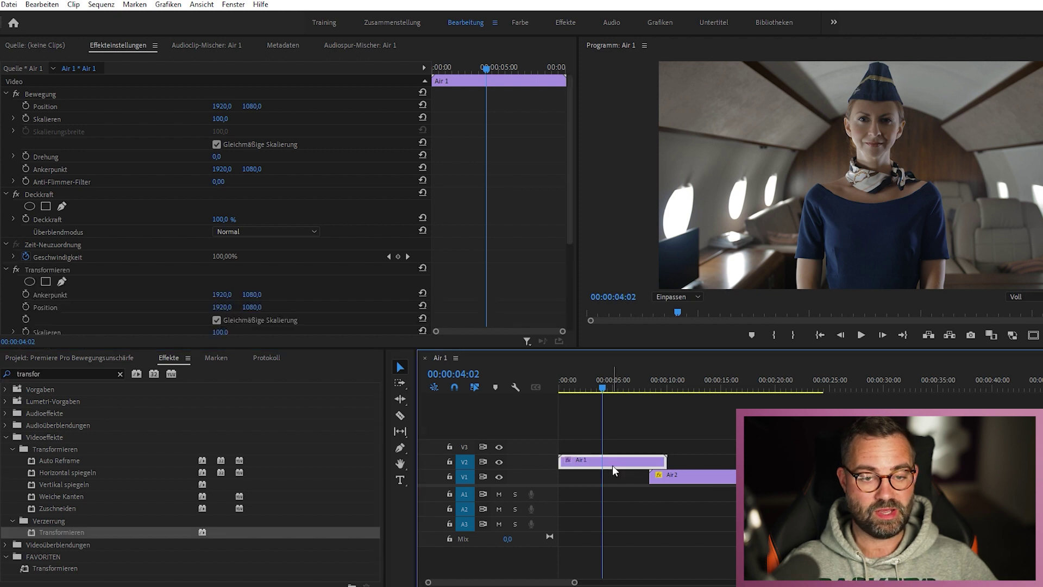
pyautogui.moveTo(569, 223); pyautogui.dragTo(573, 267)
pyautogui.moveTo(600, 389)
pyautogui.mouseDown()
pyautogui.moveTo(615, 387)
pyautogui.moveTo(600, 387)
pyautogui.mouseUp()
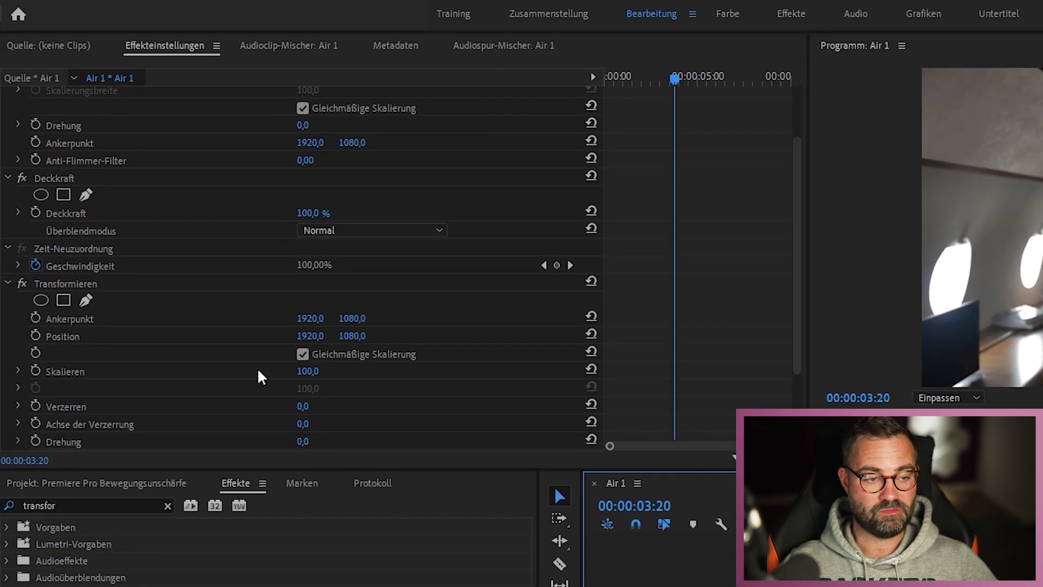
# Keyframe Transformieren Skalieren from 100 at 03:20 to 160 at 04:18
pyautogui.click(37, 370)
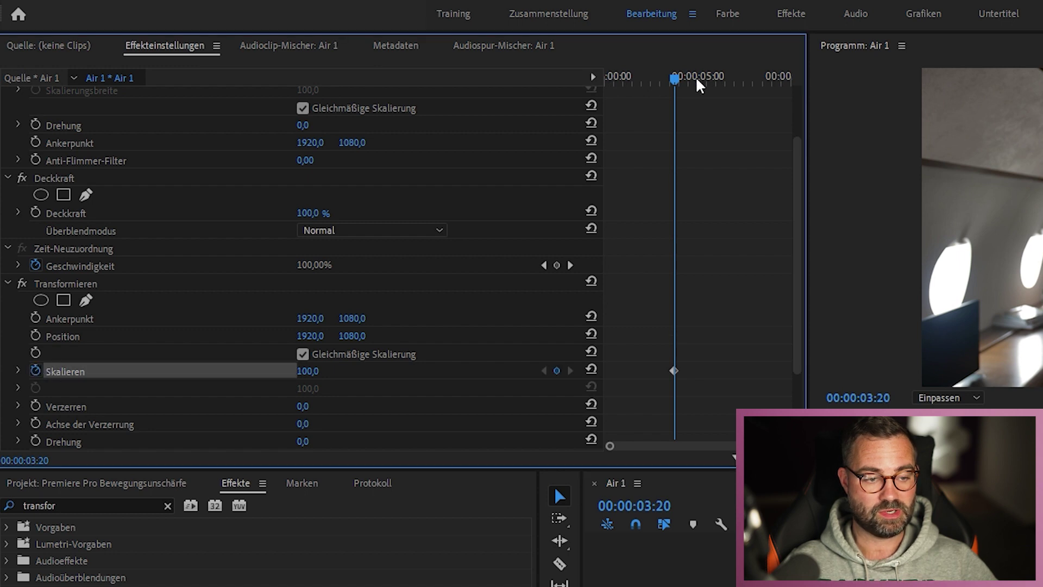
pyautogui.moveTo(676, 79); pyautogui.dragTo(692, 80)
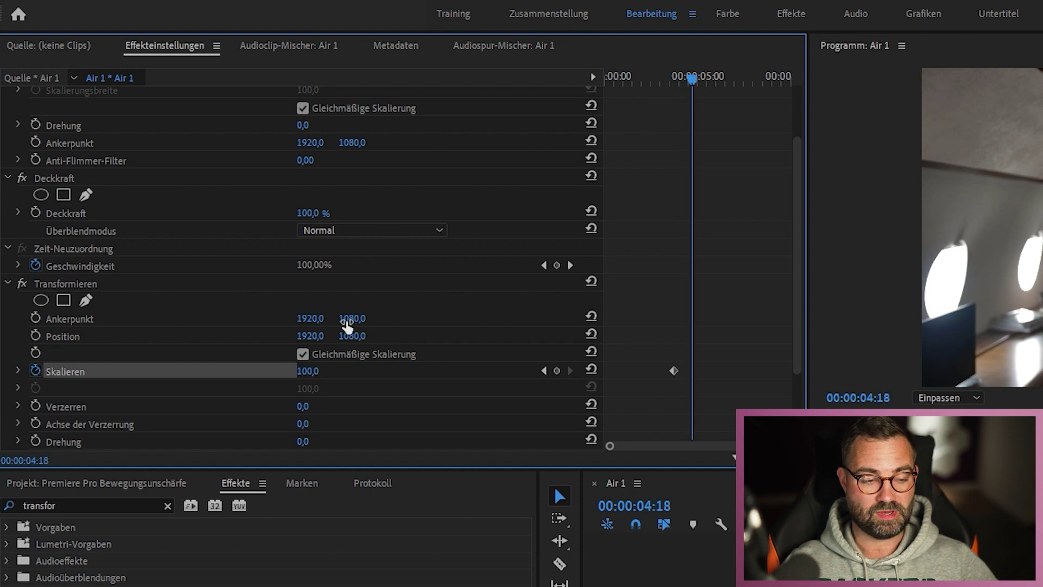
pyautogui.click(308, 371)
pyautogui.write('160')
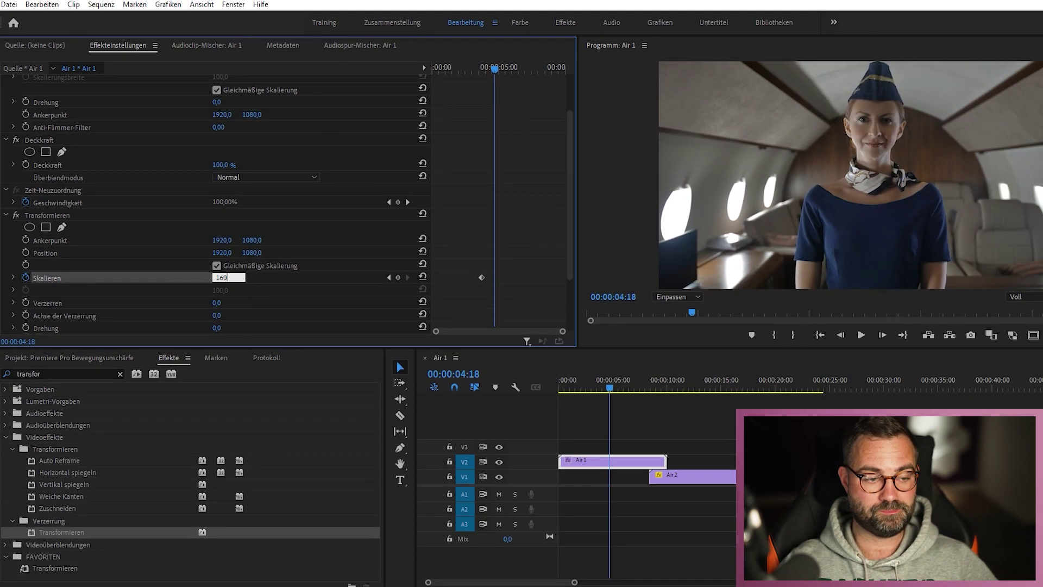
pyautogui.press('Return')
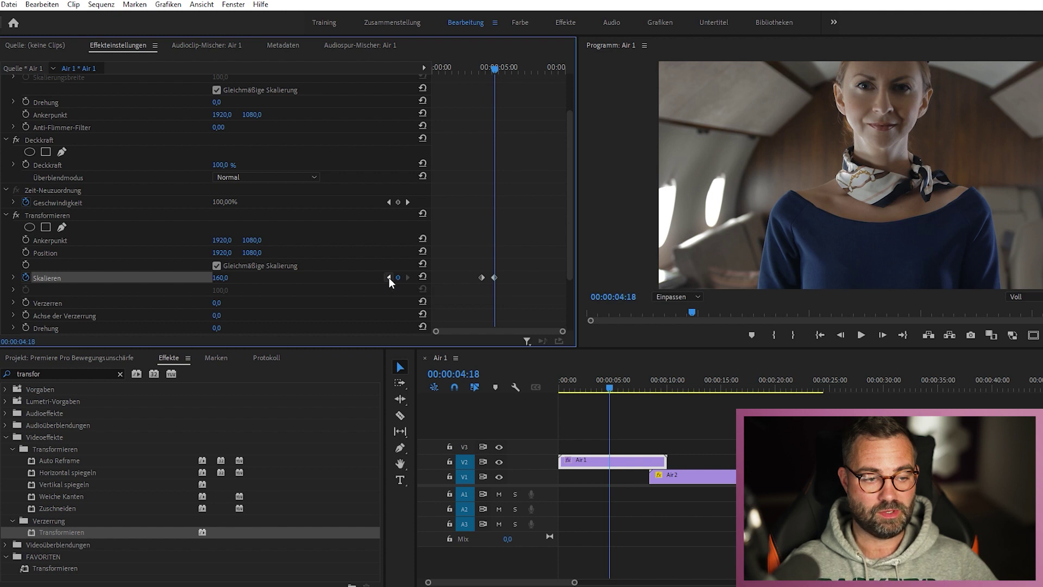
pyautogui.click(389, 277)
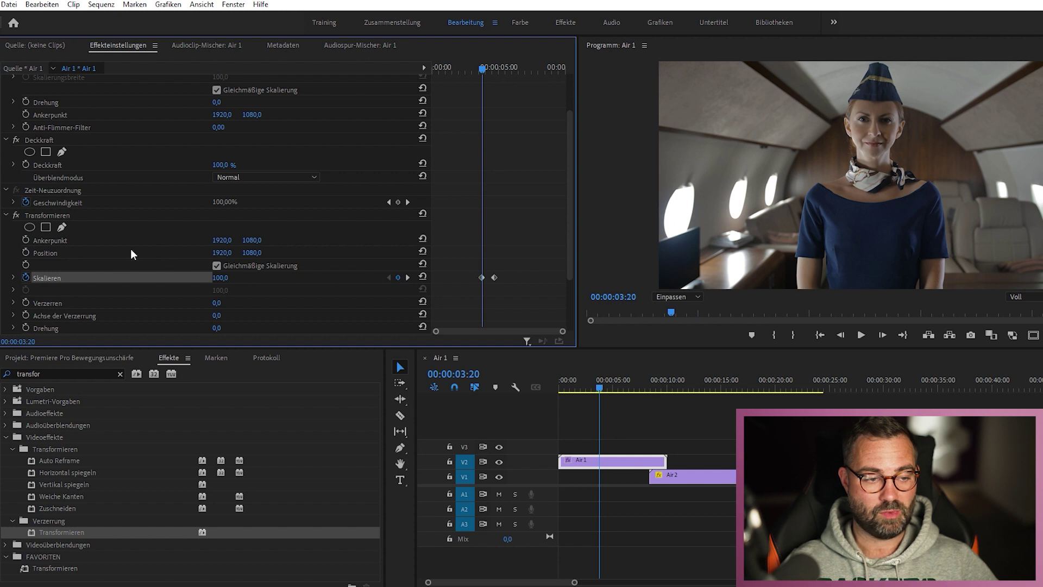
# Keyframe Transform Position from 1920/1080 at 3:20 to Y 1514 at 4:18
pyautogui.click(24, 250)
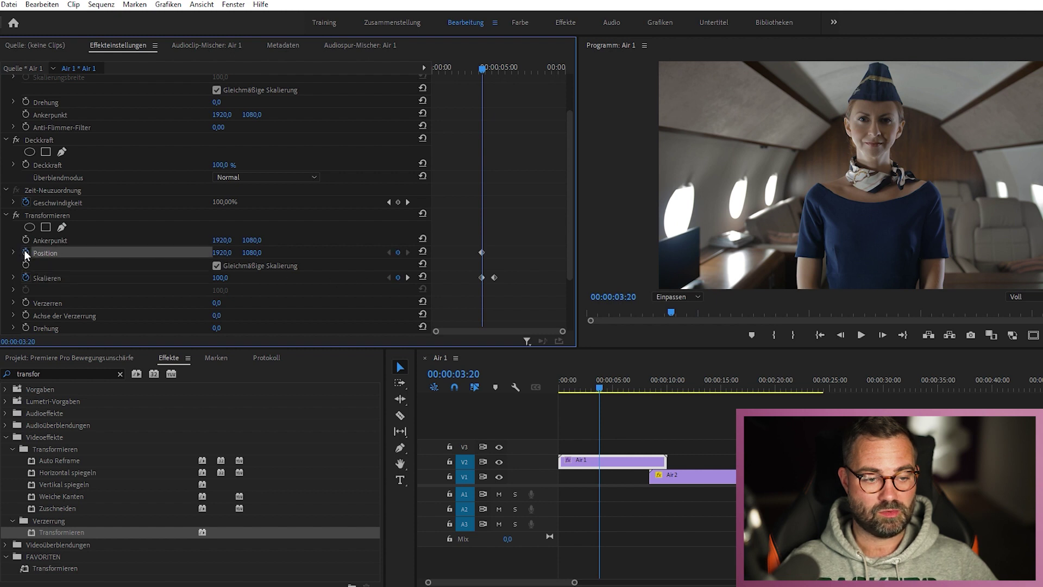
pyautogui.click(408, 277)
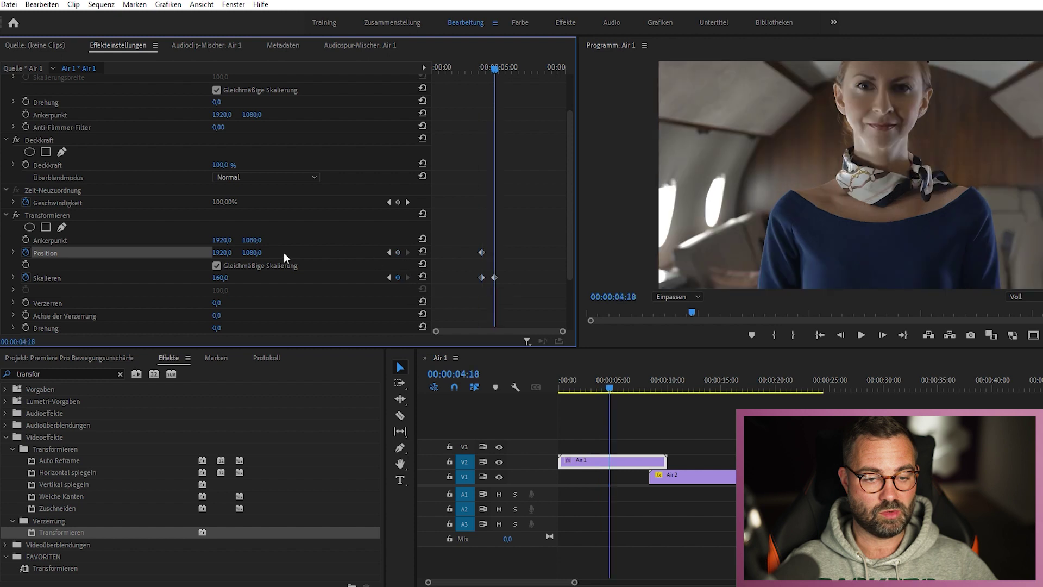
pyautogui.moveTo(257, 257); pyautogui.dragTo(492, 258)
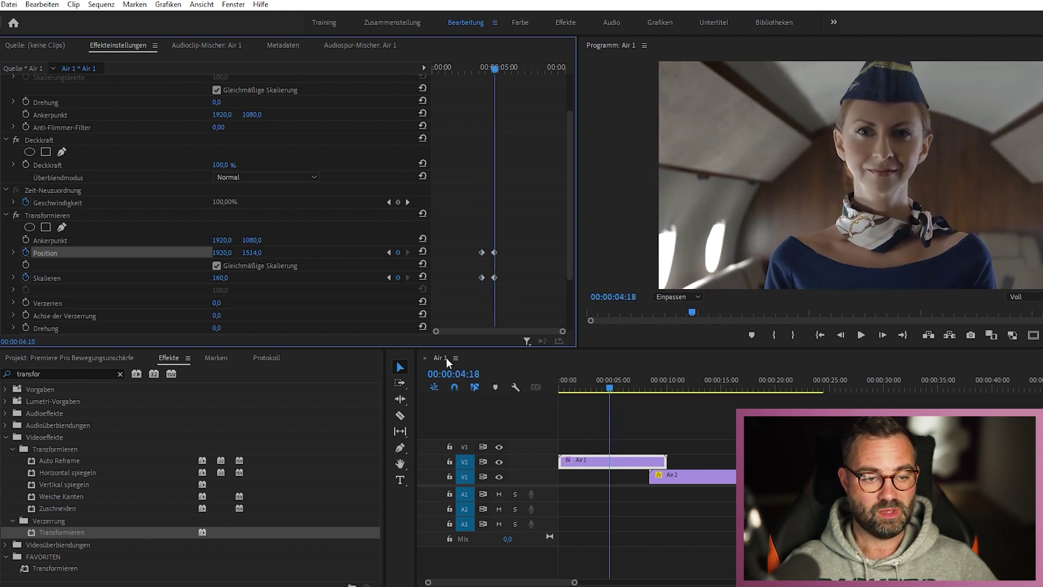
# Apply Langsam einschwenken interpolation to the 04:18 position and scale keyframes
pyautogui.rightClick(494, 277)
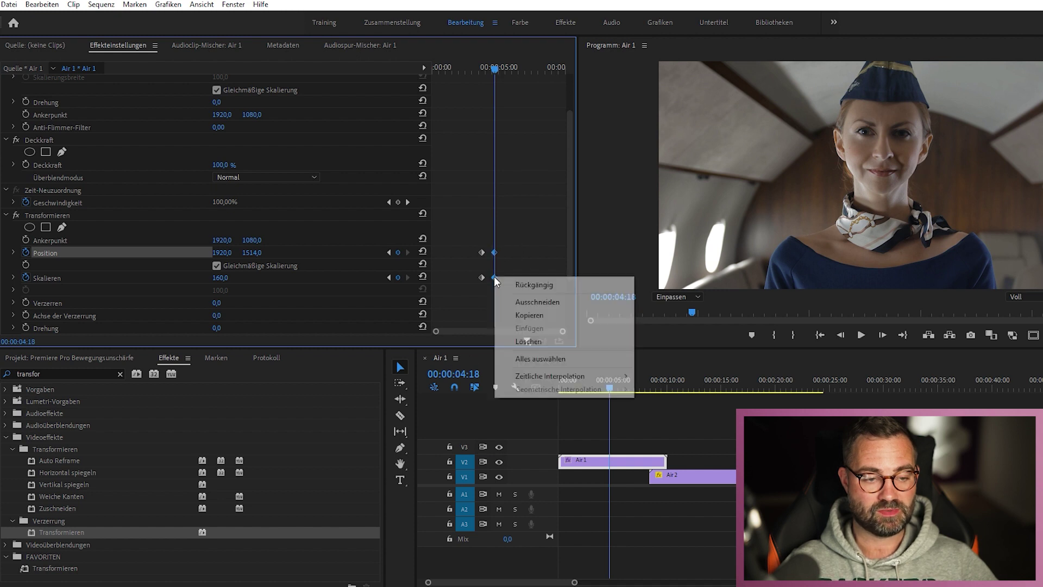
pyautogui.moveTo(585, 379)
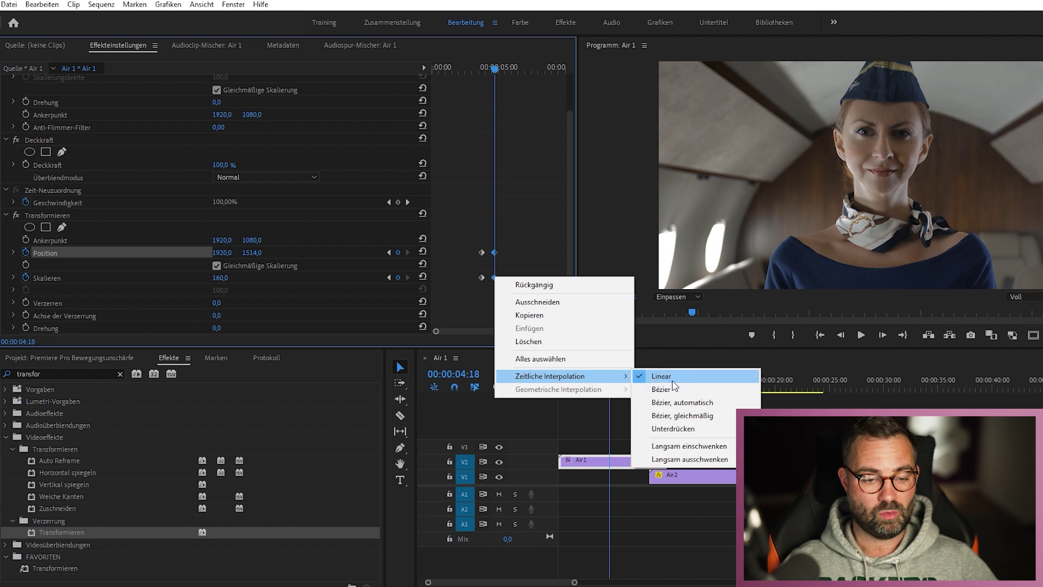
pyautogui.click(726, 451)
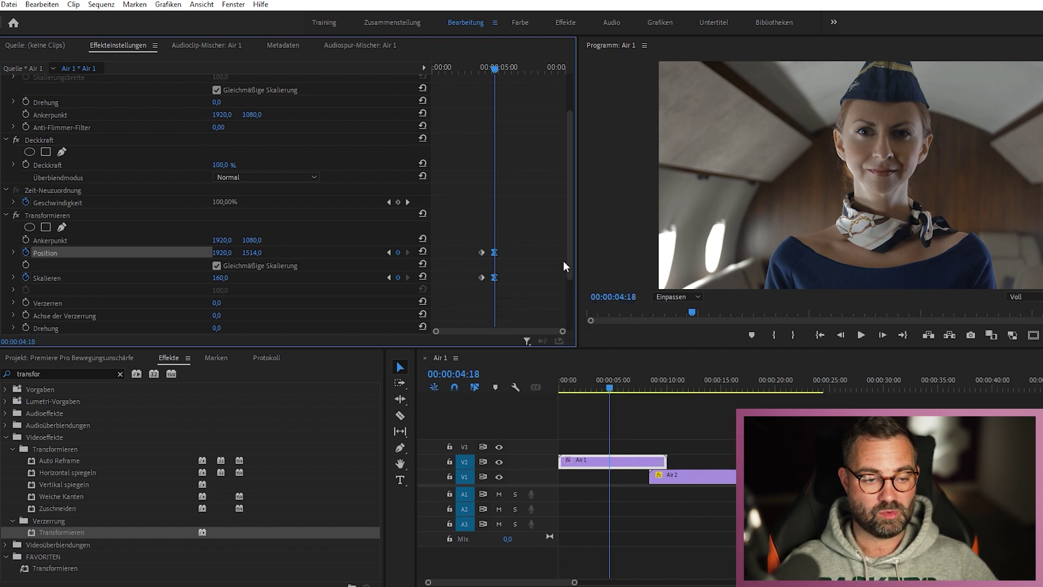
pyautogui.moveTo(494, 68); pyautogui.dragTo(494, 68)
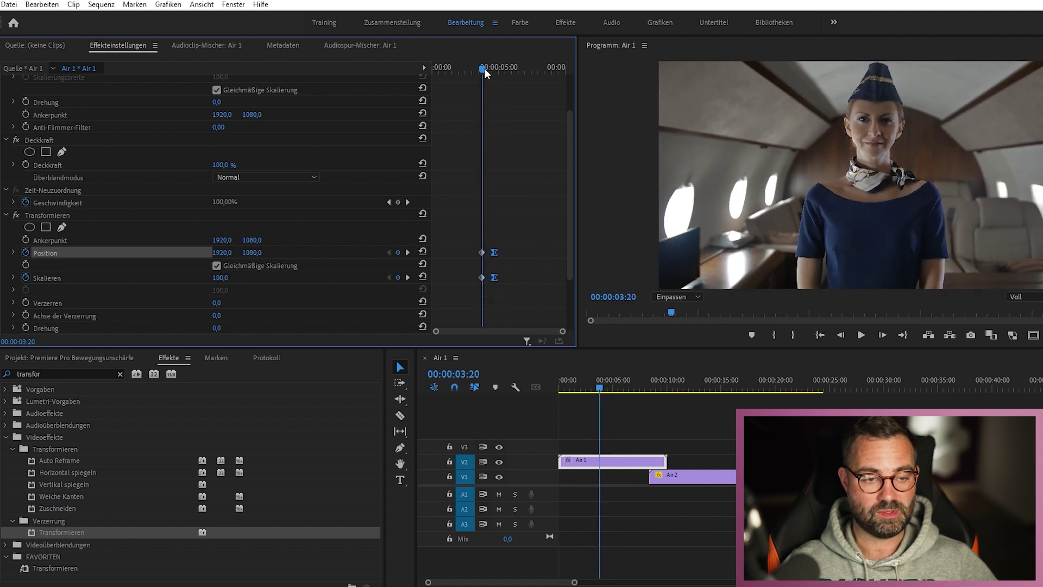
pyautogui.moveTo(516, 282); pyautogui.dragTo(496, 298)
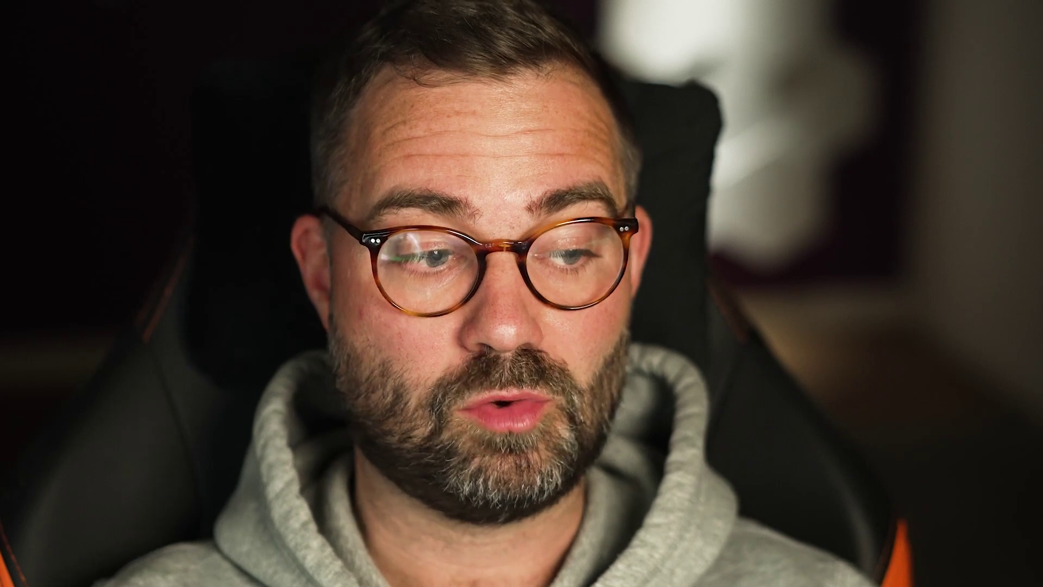
pyautogui.scroll(-2, 348, 259)
pyautogui.scroll(-1, 337, 278)
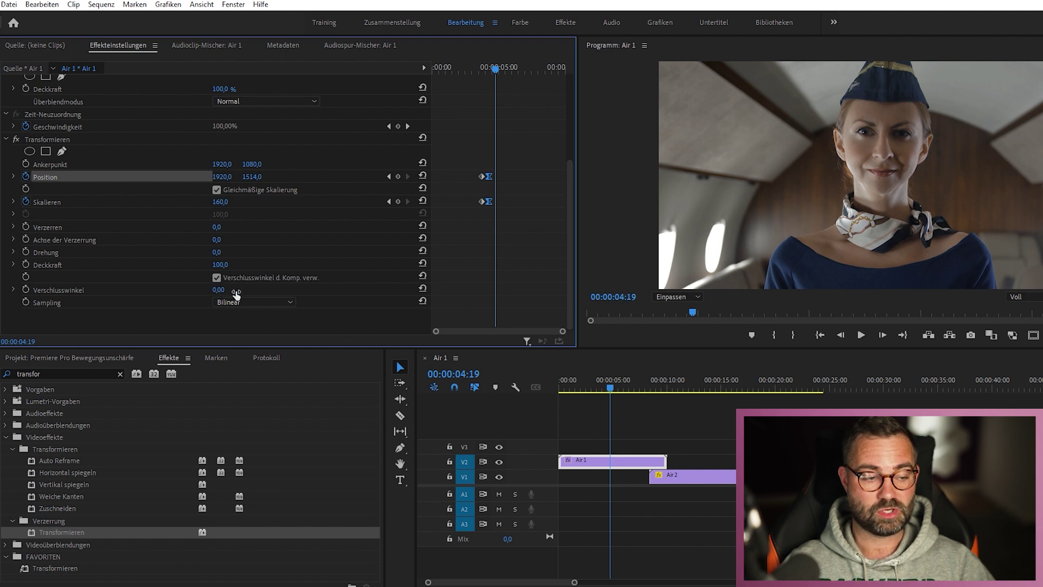
# Set the Transformieren Verschlusswinkel to 180 and scrub back to 3:16 to preview the blur
pyautogui.moveTo(235, 293); pyautogui.dragTo(337, 293)
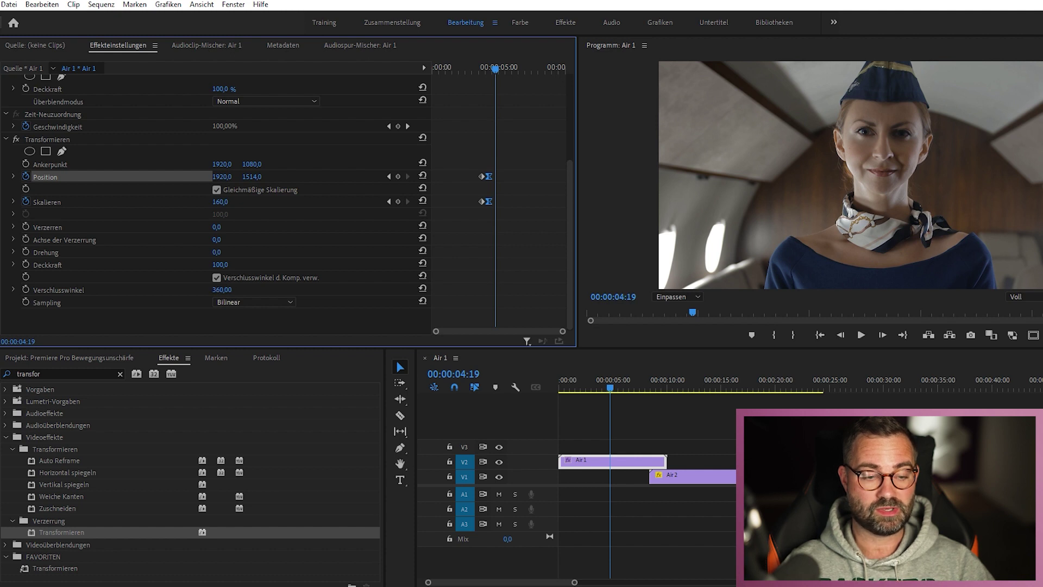
pyautogui.moveTo(222, 289); pyautogui.dragTo(156, 289)
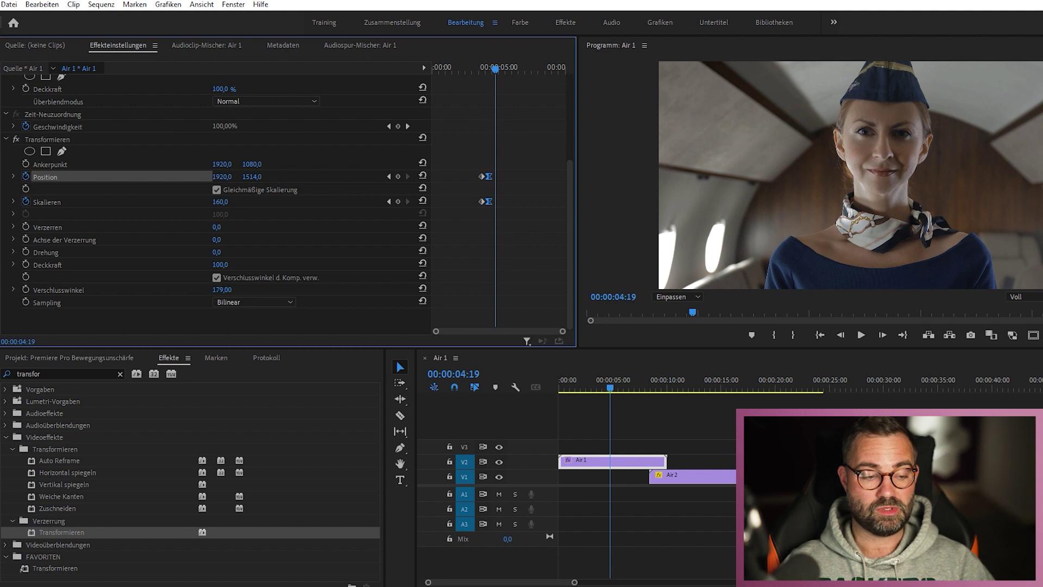
pyautogui.click(227, 289)
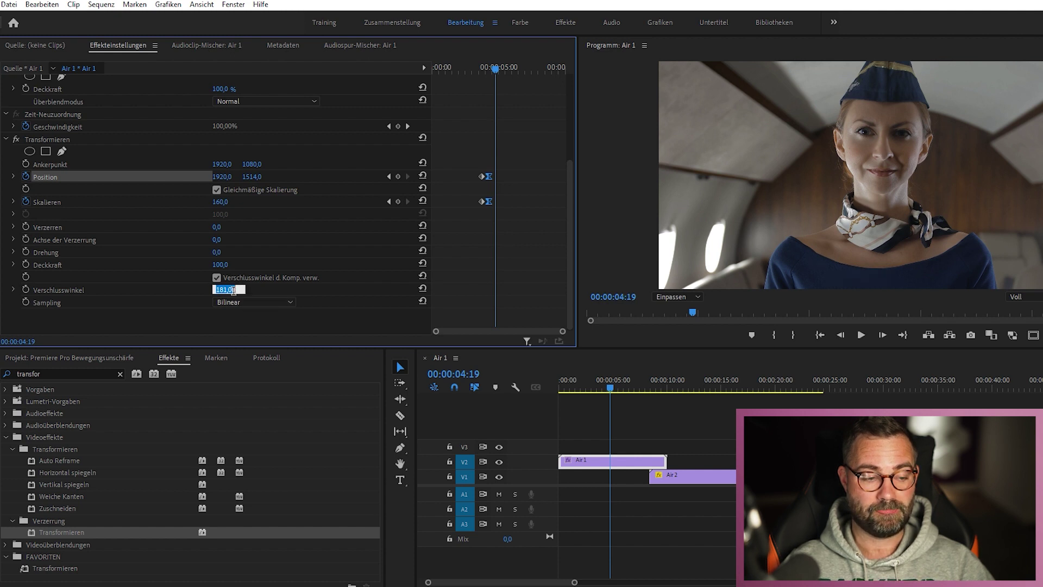
pyautogui.write('180')
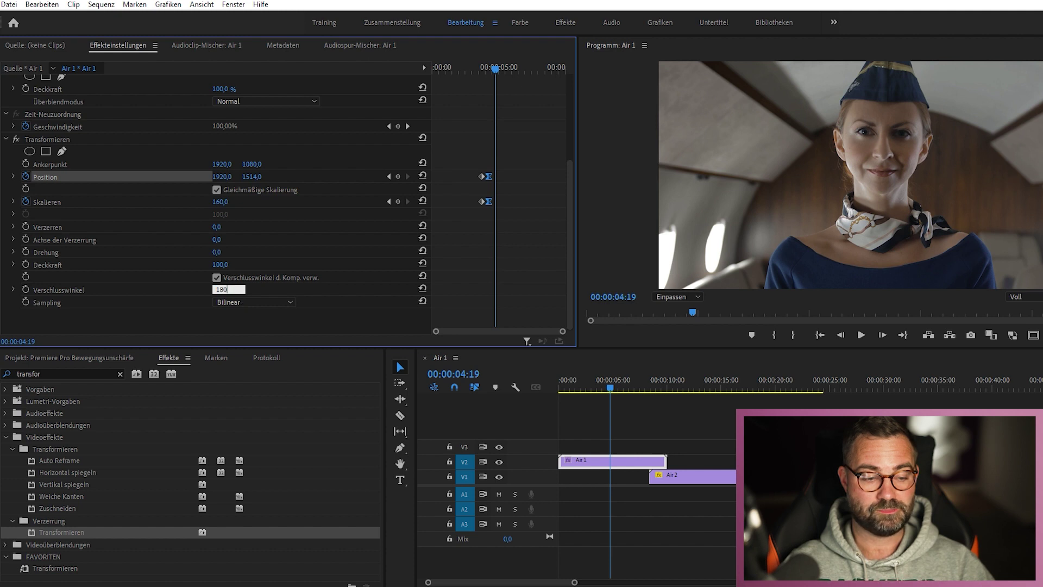
pyautogui.moveTo(610, 386); pyautogui.dragTo(599, 386)
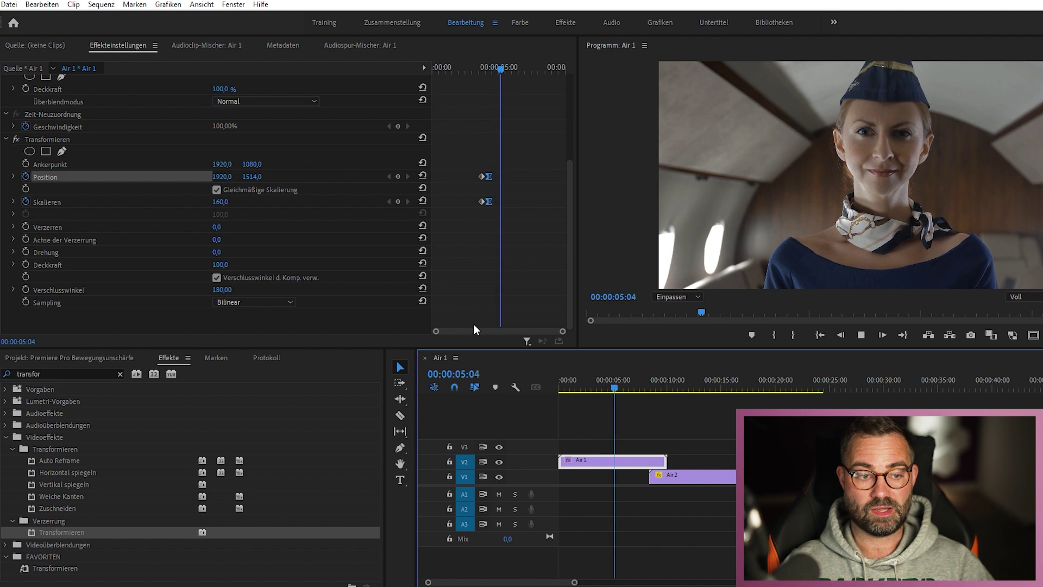
# Shift the Position and Scale end keyframes earlier to 03:24
pyautogui.click(598, 387)
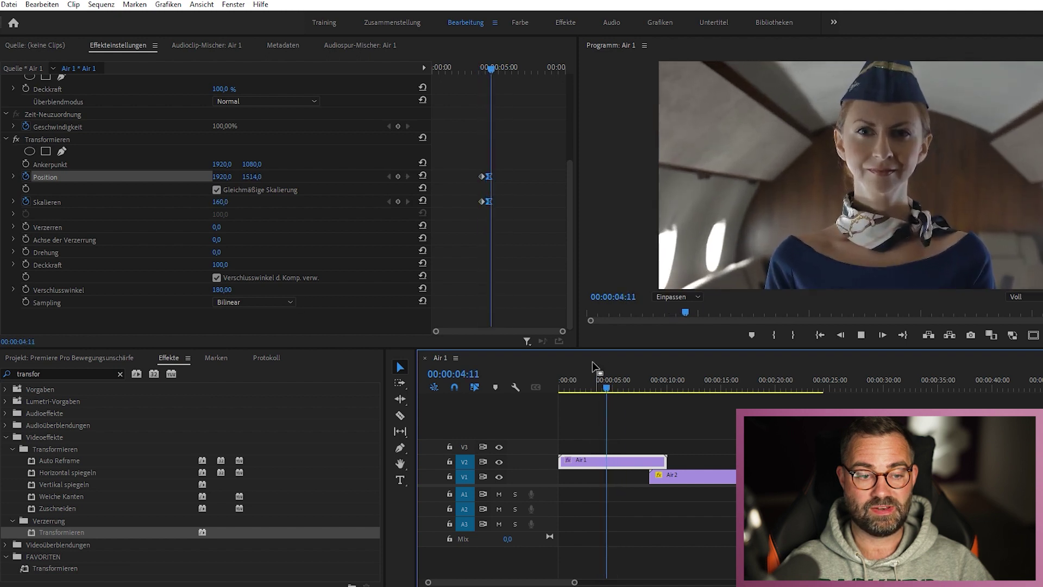
pyautogui.moveTo(562, 331); pyautogui.dragTo(524, 331)
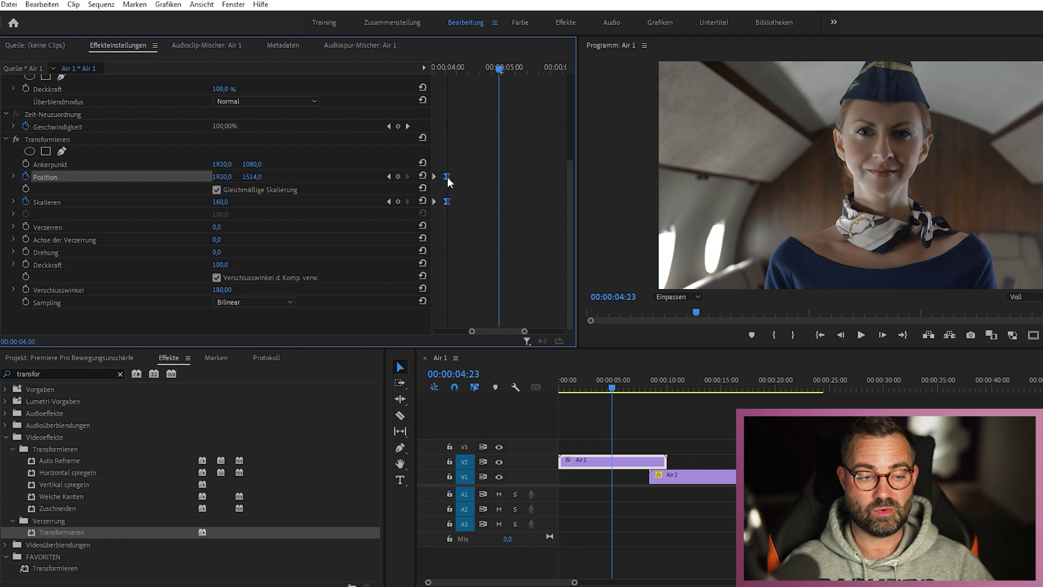
pyautogui.moveTo(504, 328); pyautogui.dragTo(496, 328)
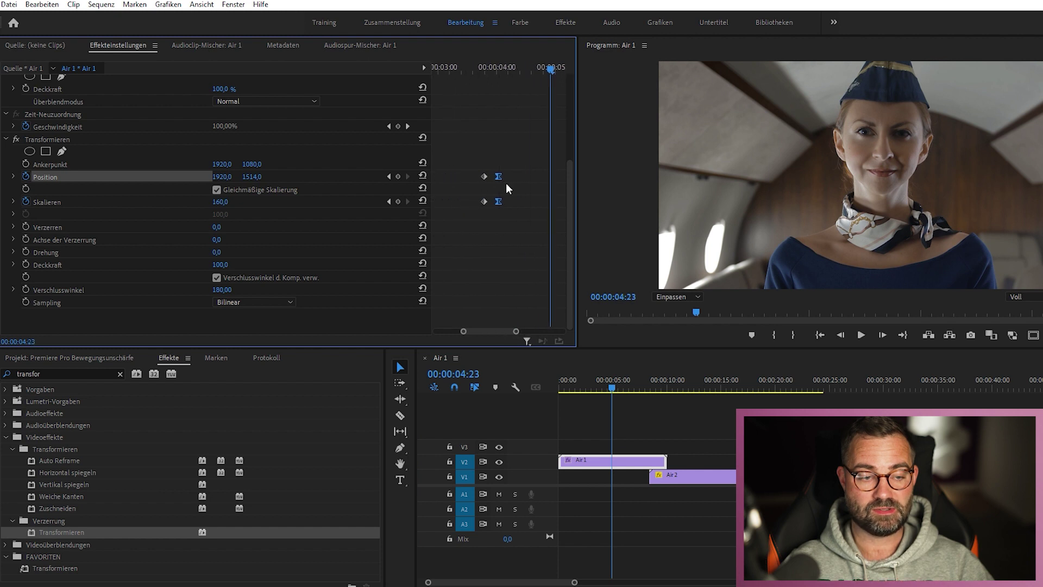
pyautogui.moveTo(500, 177); pyautogui.dragTo(494, 177)
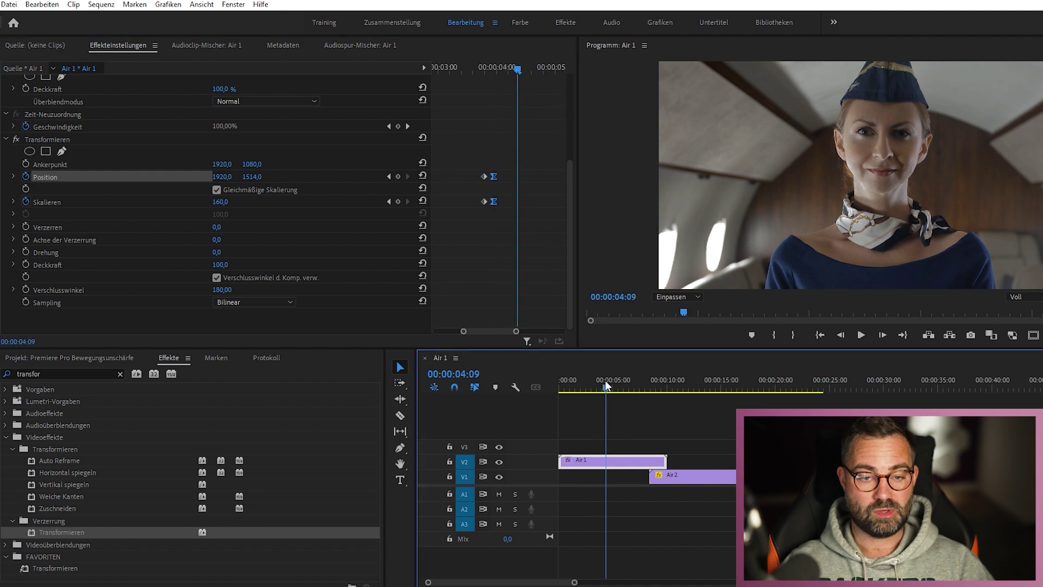
# Preview the zoom from 03:11 and raise the shutter angle to 360
pyautogui.moveTo(605, 380); pyautogui.dragTo(591, 379)
pyautogui.press('space')
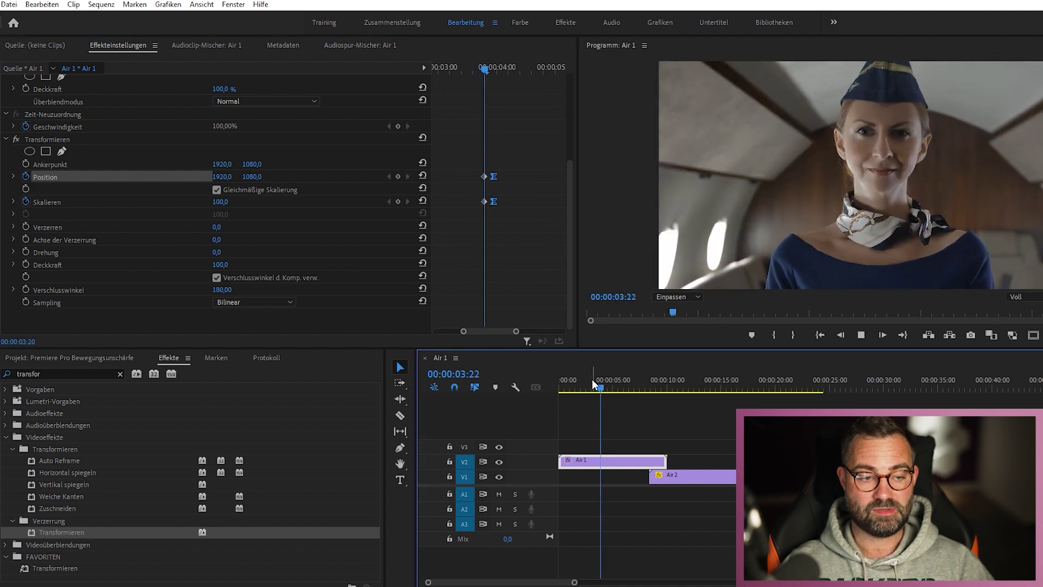
pyautogui.click(601, 377)
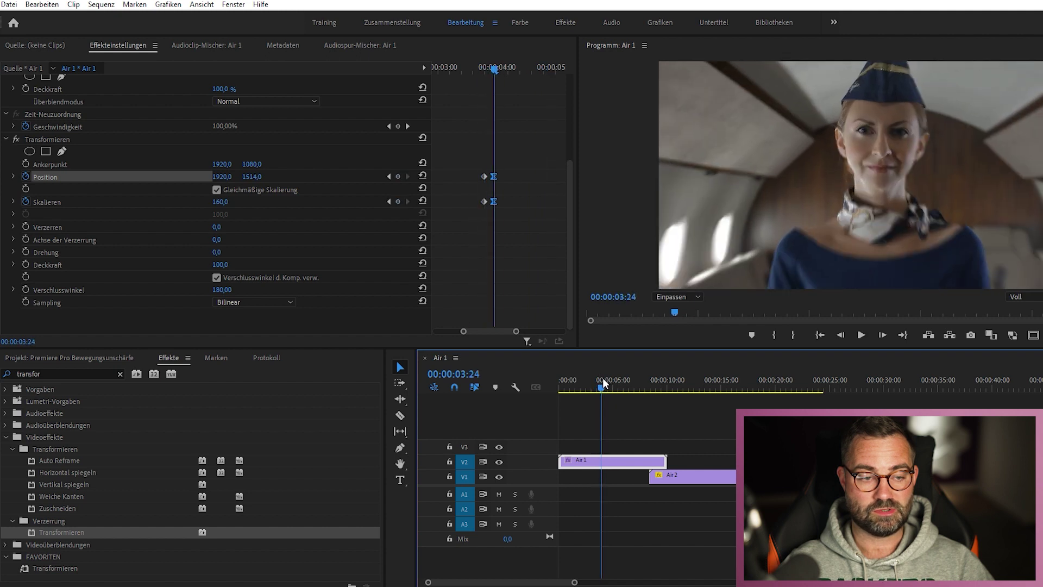
pyautogui.moveTo(602, 381); pyautogui.dragTo(596, 382)
pyautogui.moveTo(222, 290); pyautogui.dragTo(224, 289)
pyautogui.click(601, 381)
pyautogui.press('space')
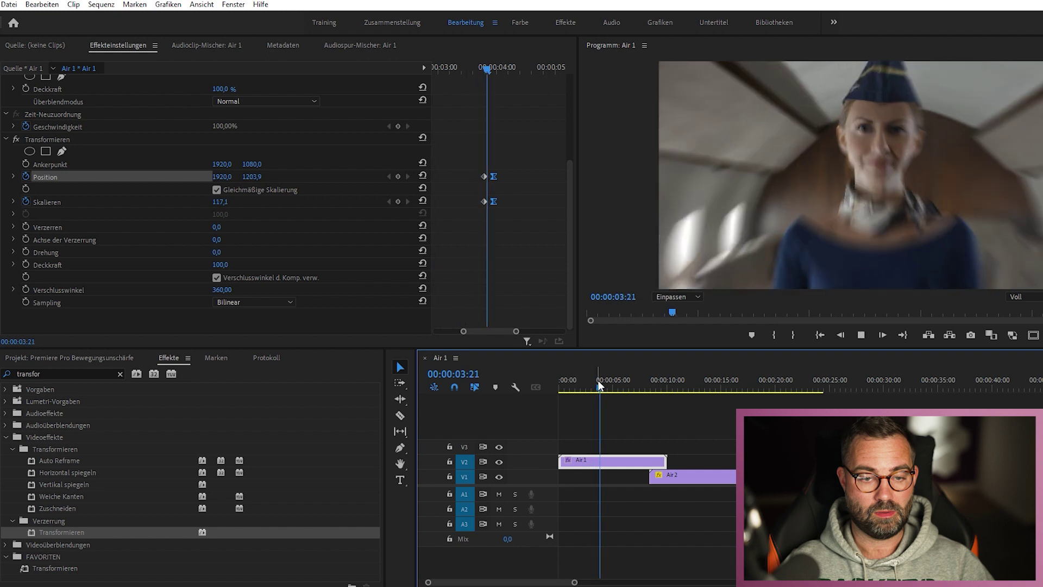
pyautogui.press('space')
pyautogui.press('Left')
pyautogui.press('Left')
pyautogui.press('Left')
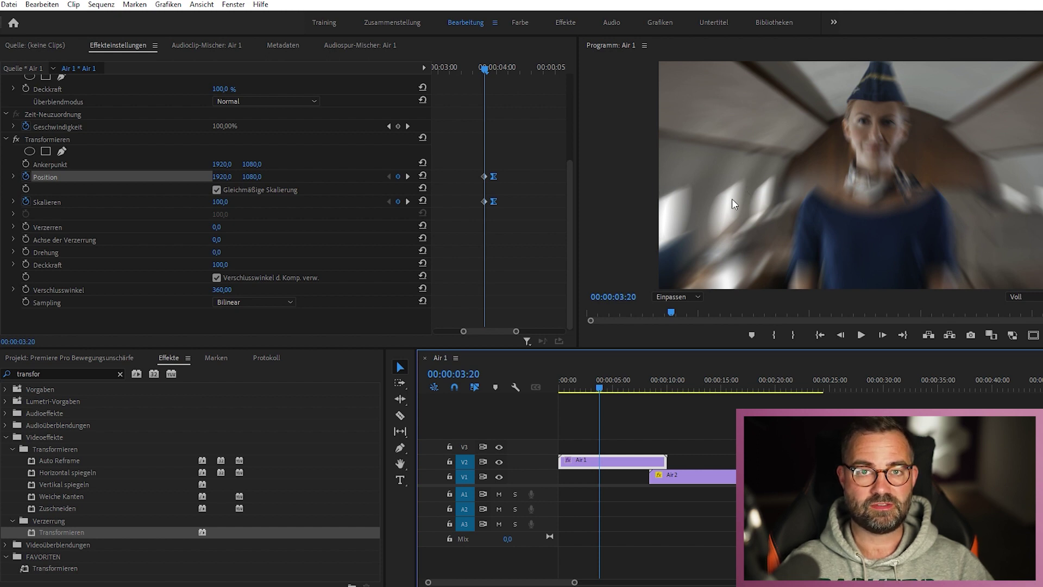
pyautogui.click(597, 388)
pyautogui.press('space')
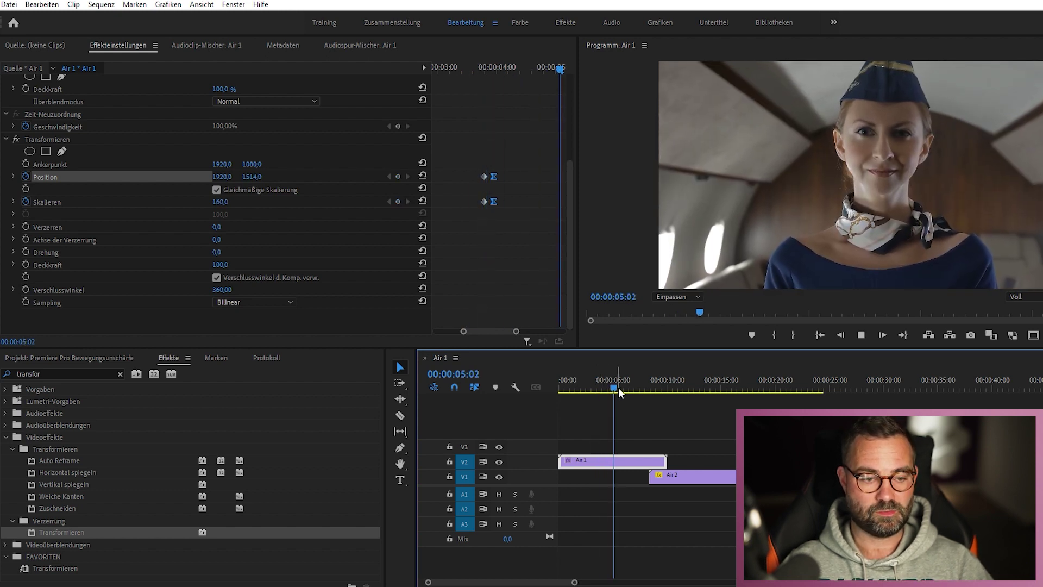
# Add a Position keyframe at 09:04 near the end of the stewardess clip
pyautogui.click(638, 382)
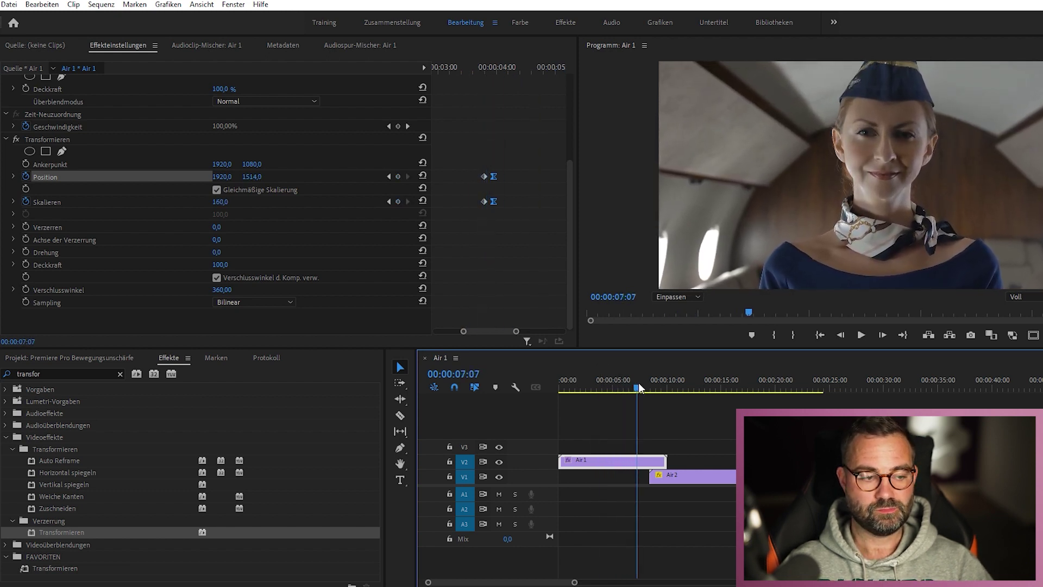
pyautogui.click(624, 382)
pyautogui.moveTo(626, 384); pyautogui.dragTo(660, 383)
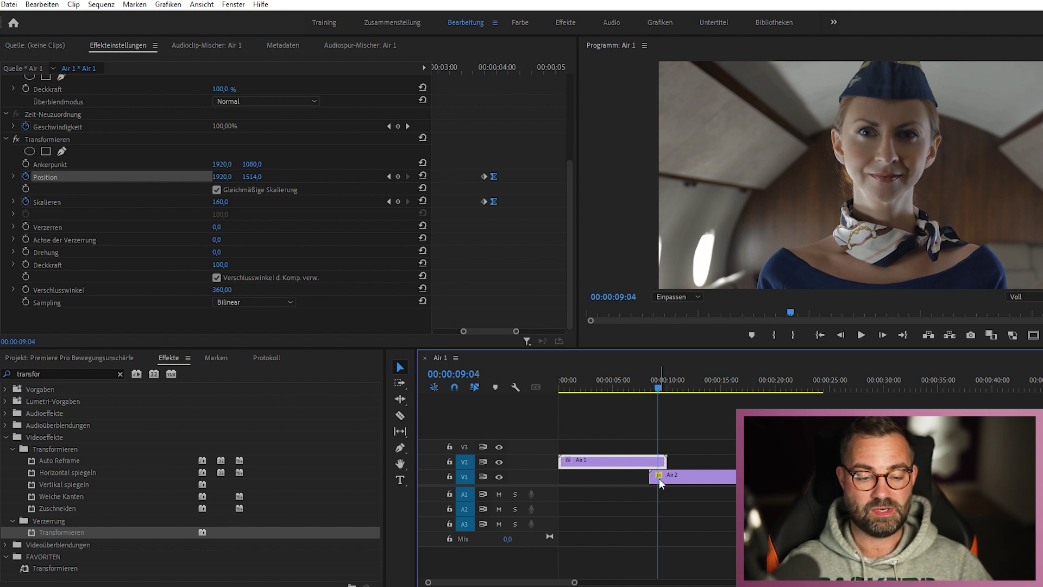
pyautogui.click(399, 177)
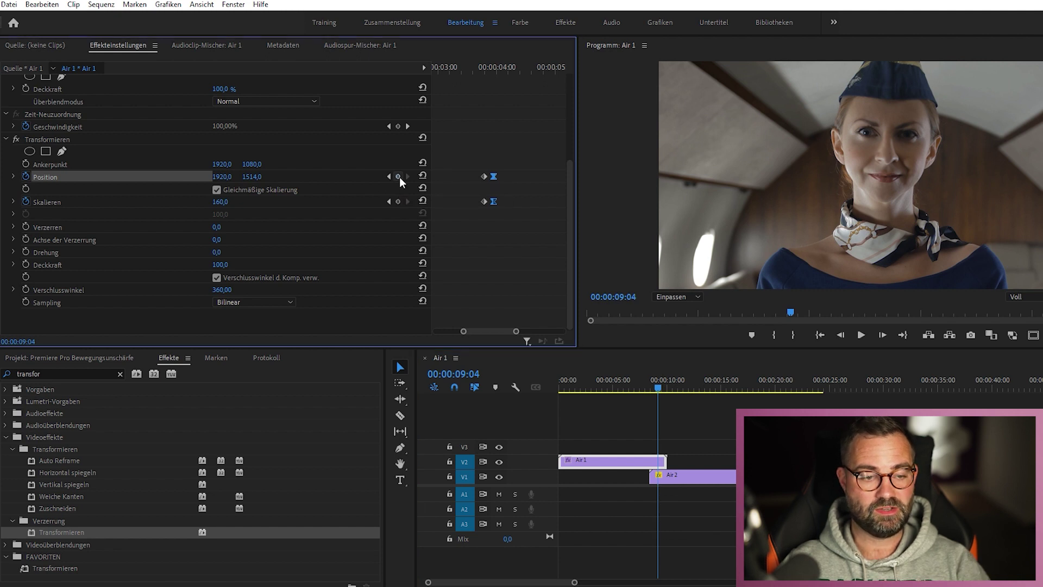
# Drag Position X to -1245.7 at the clip end so it slides off left, then scrub to check
pyautogui.moveTo(517, 331); pyautogui.dragTo(562, 331)
pyautogui.moveTo(552, 67); pyautogui.dragTo(561, 69)
pyautogui.moveTo(221, 177)
pyautogui.mouseDown()
pyautogui.moveTo(194, 176)
pyautogui.moveTo(226, 177)
pyautogui.mouseUp()
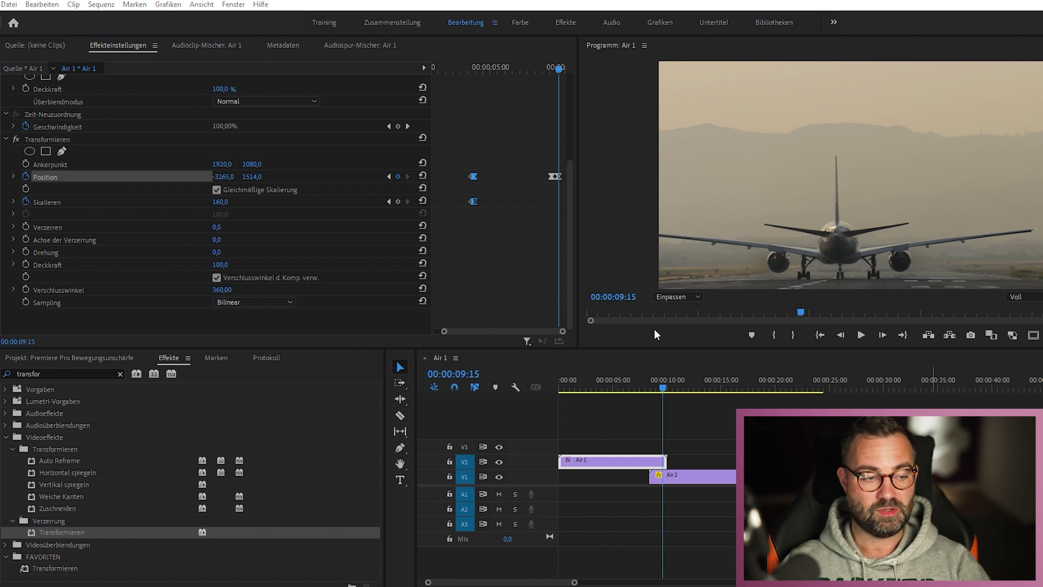
pyautogui.moveTo(660, 386); pyautogui.dragTo(657, 385)
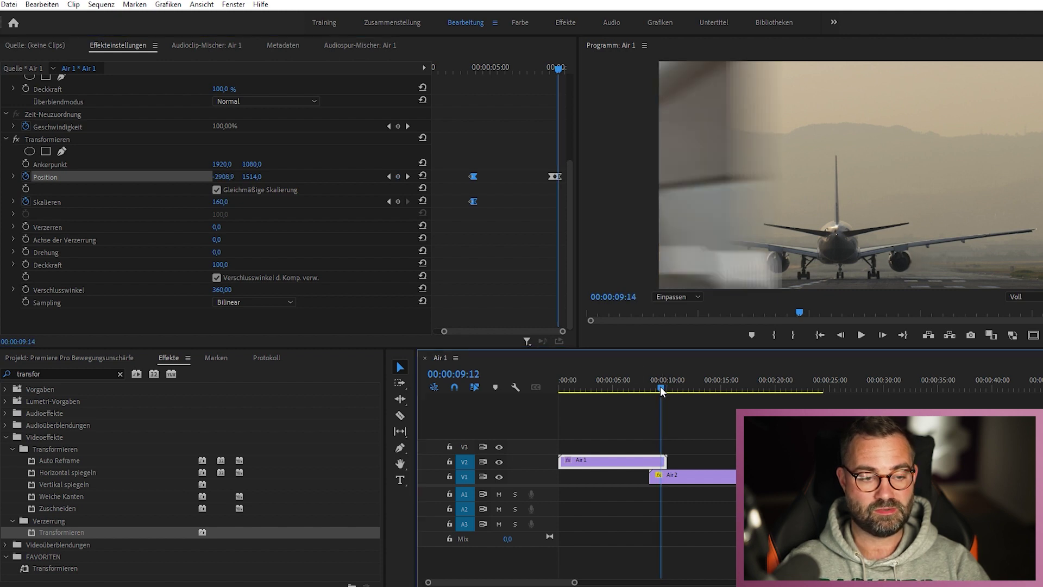
pyautogui.click(570, 277)
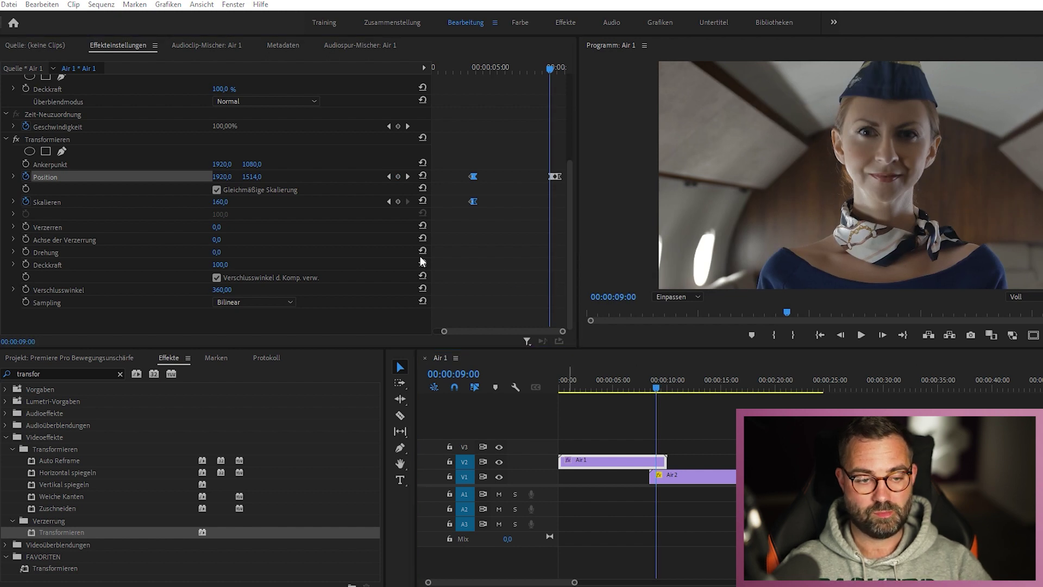
pyautogui.moveTo(551, 69)
pyautogui.mouseDown()
pyautogui.moveTo(562, 73)
pyautogui.moveTo(551, 77)
pyautogui.mouseUp()
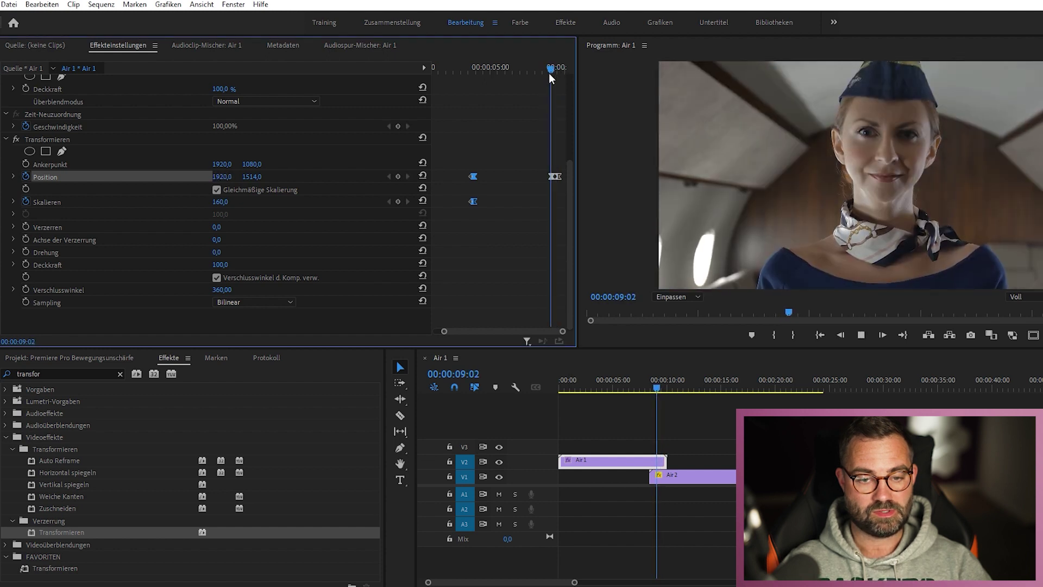
pyautogui.click(548, 66)
pyautogui.moveTo(550, 67); pyautogui.dragTo(559, 68)
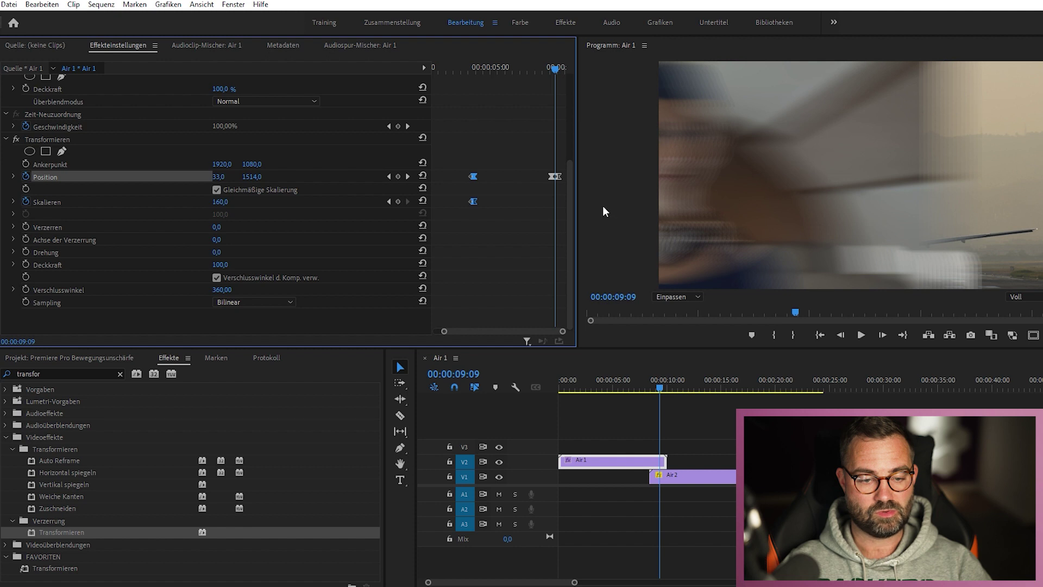
# Move the final Position keyframe earlier so the slide-out ends by 9:11
pyautogui.moveTo(444, 331); pyautogui.dragTo(522, 331)
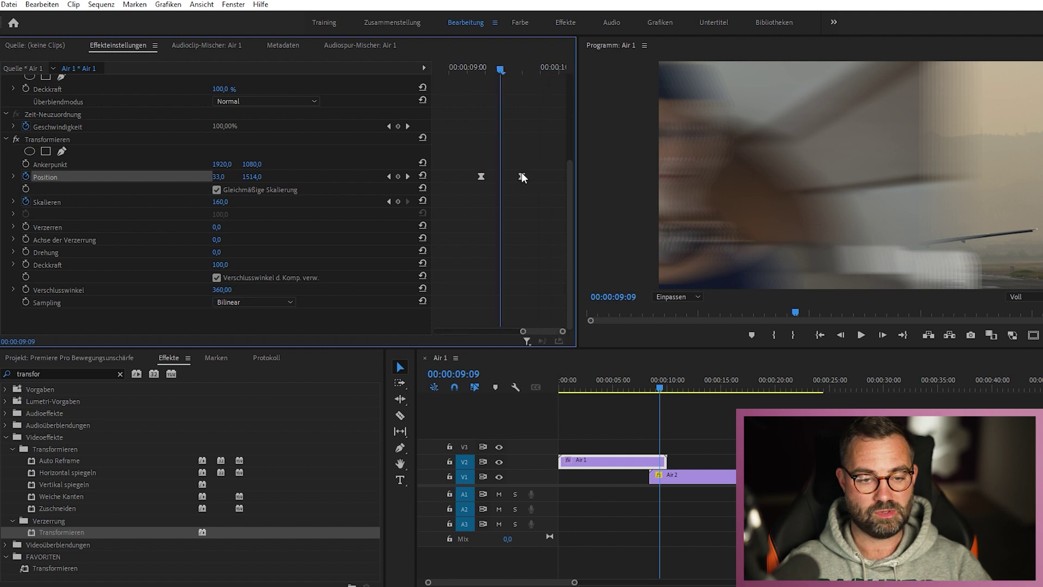
pyautogui.moveTo(523, 177); pyautogui.dragTo(495, 176)
pyautogui.moveTo(496, 69); pyautogui.dragTo(469, 67)
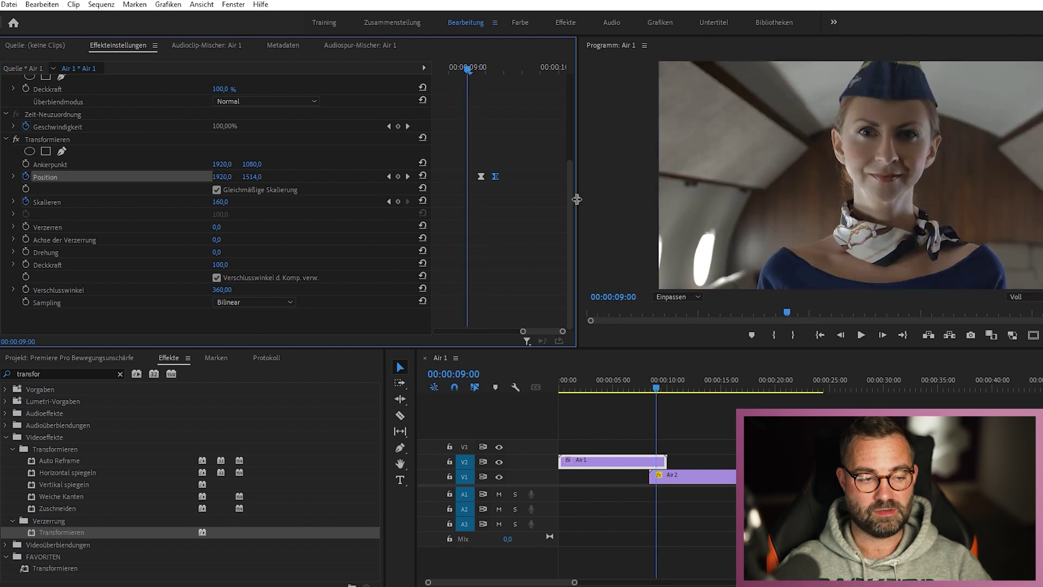
pyautogui.click(644, 462)
pyautogui.moveTo(565, 217); pyautogui.dragTo(565, 296)
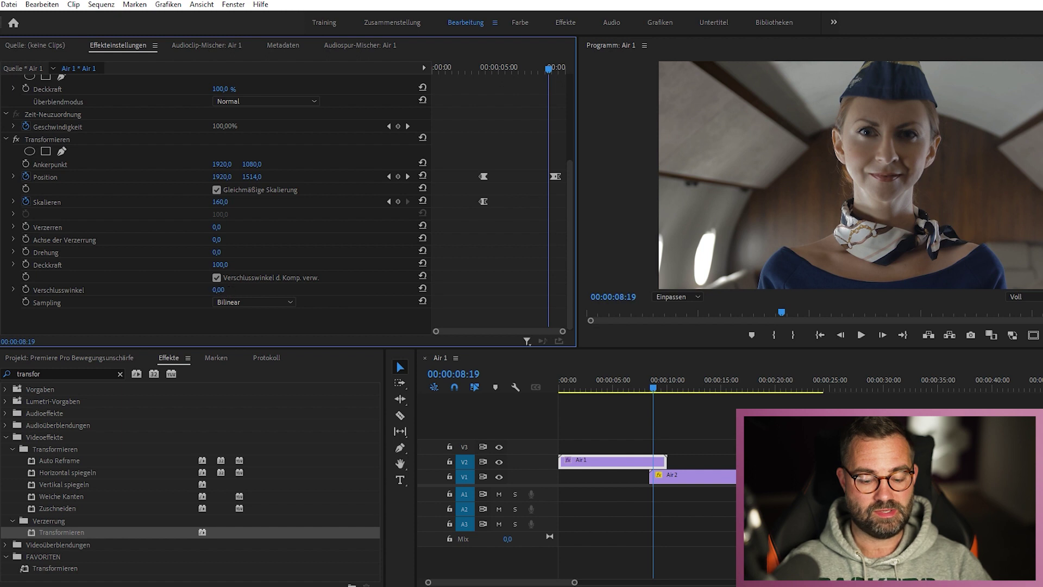
# Raise the shutter angle from 0 to 360 at 09:08, then play from 7.6 s to preview
pyautogui.click(660, 386)
pyautogui.moveTo(660, 386); pyautogui.dragTo(661, 386)
pyautogui.moveTo(217, 290); pyautogui.dragTo(255, 291)
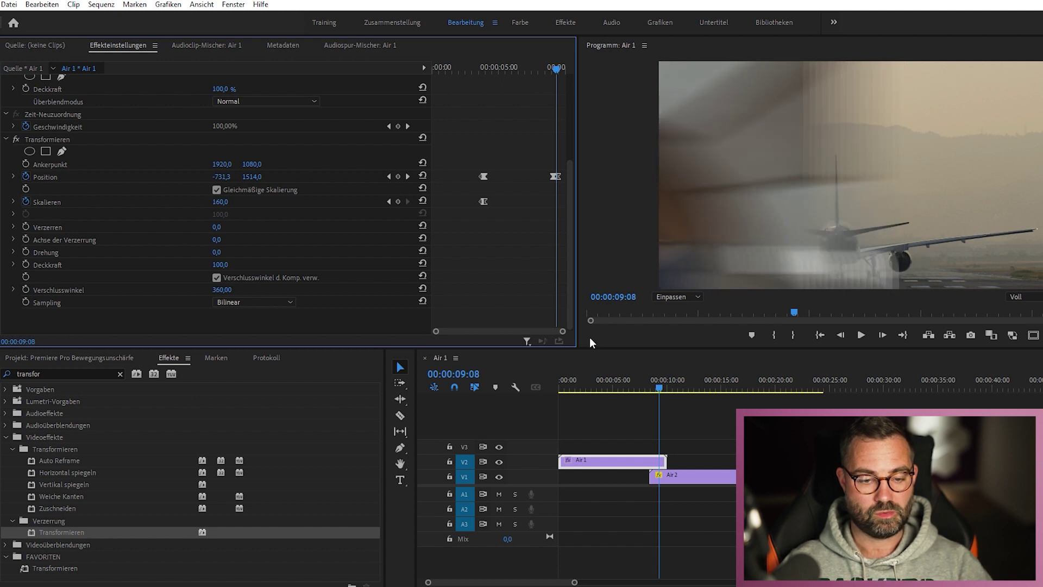
pyautogui.moveTo(661, 382); pyautogui.dragTo(641, 384)
pyautogui.press('space')
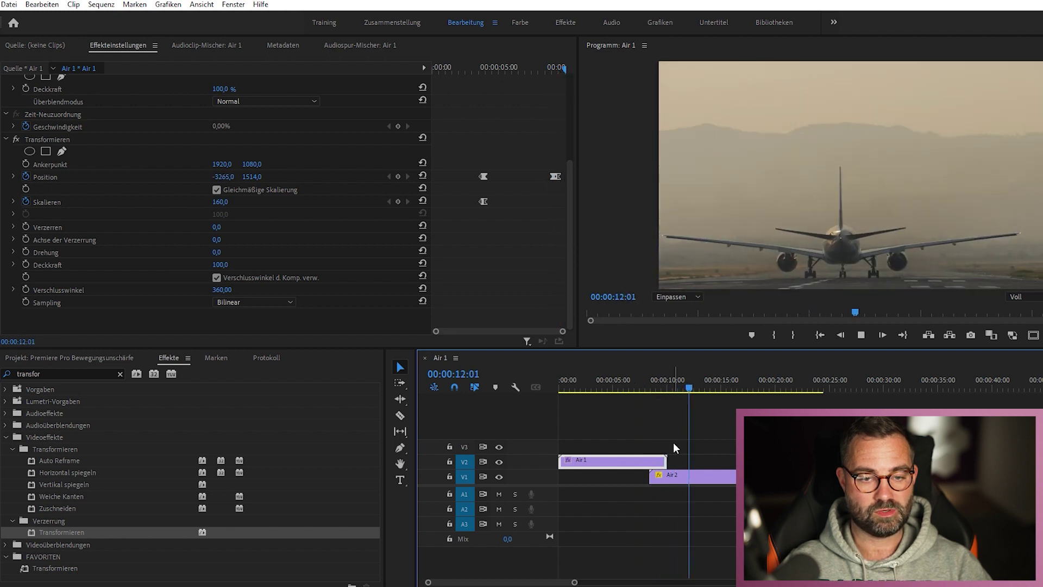
pyautogui.press('space')
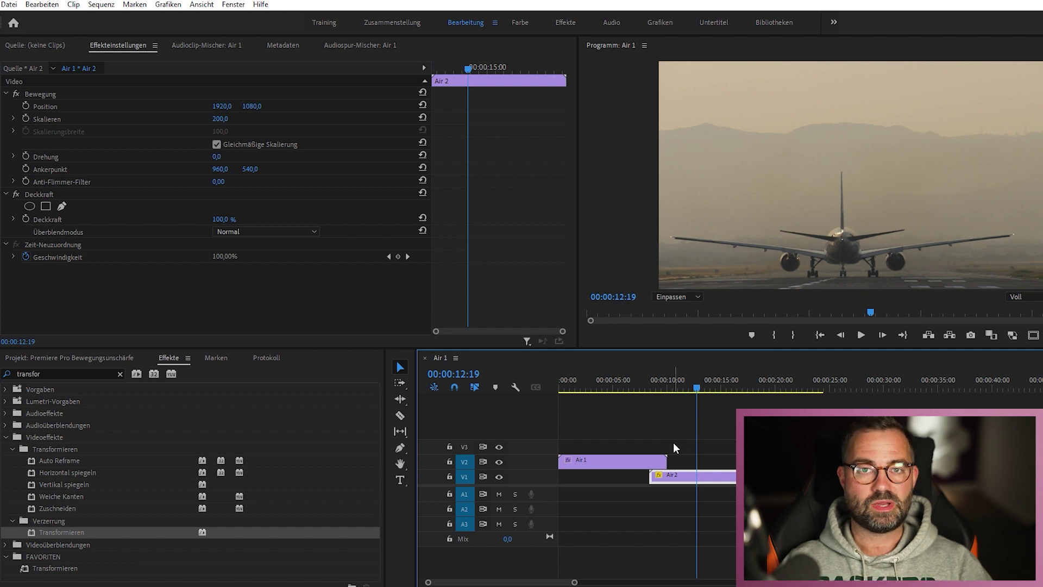
# Switch to the Grafiken workspace and add a text layer via Grafiken > Neue Ebene > Text
pyautogui.click(663, 22)
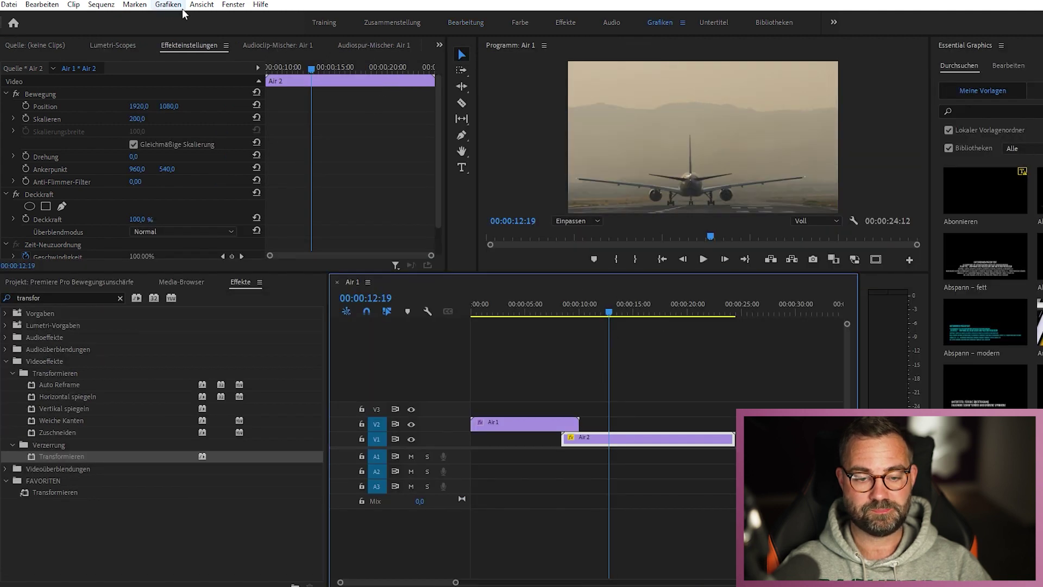
pyautogui.click(159, 5)
pyautogui.moveTo(177, 49)
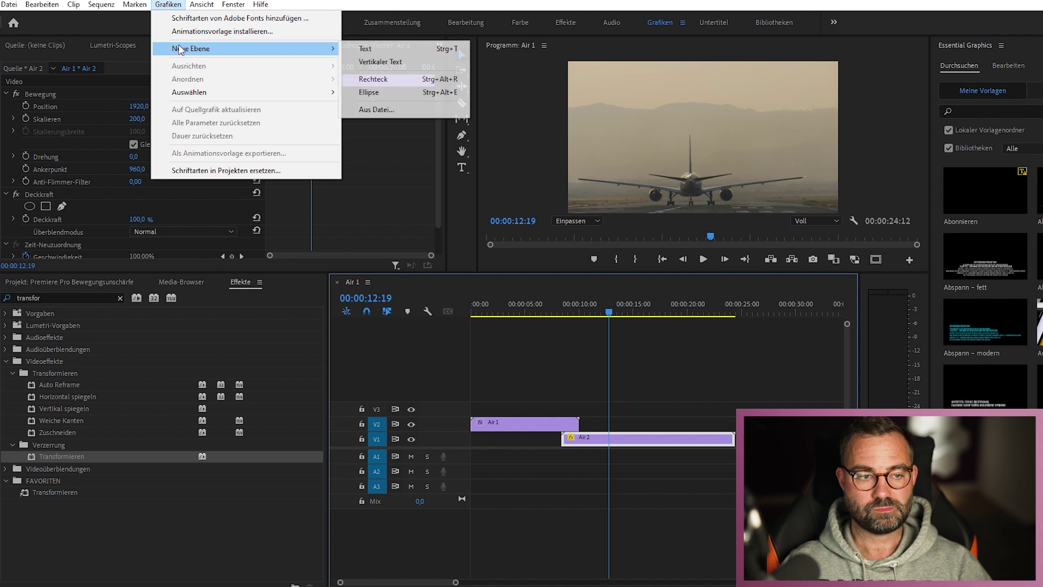
pyautogui.click(363, 50)
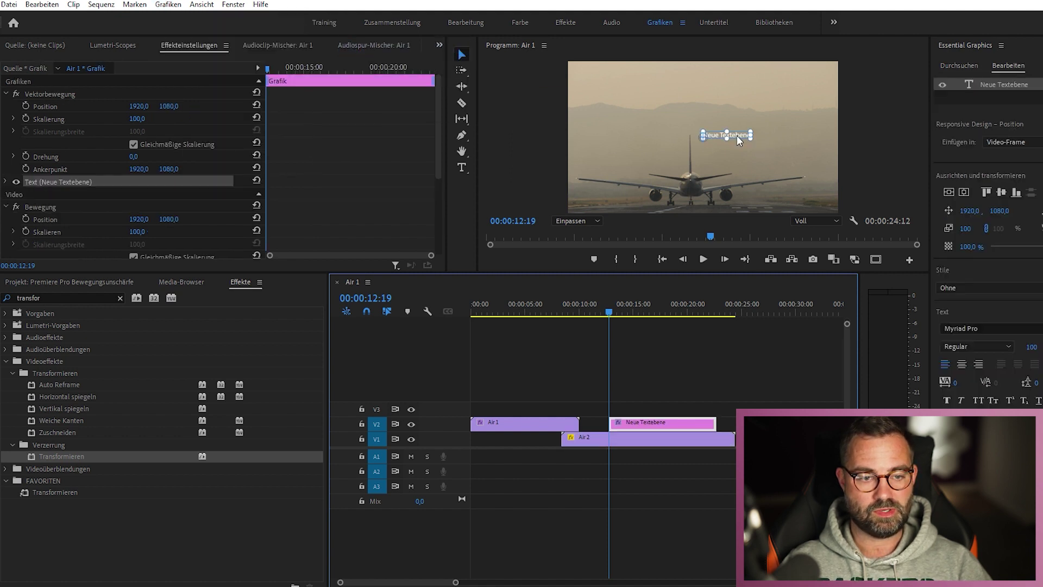
pyautogui.click(1004, 87)
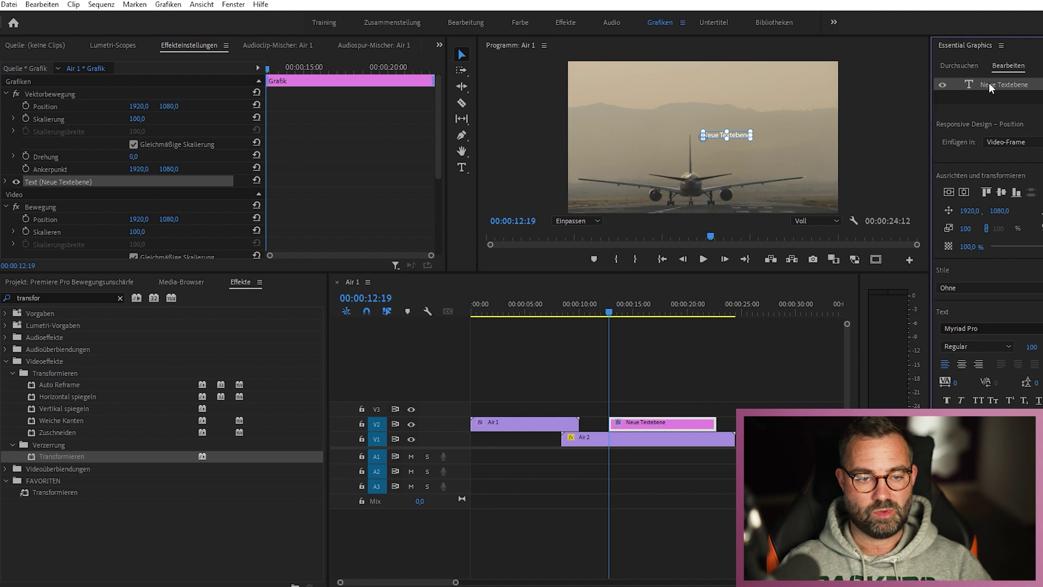
# Change the text to AIRPORT and enlarge it to font size 326
pyautogui.doubleClick(989, 87)
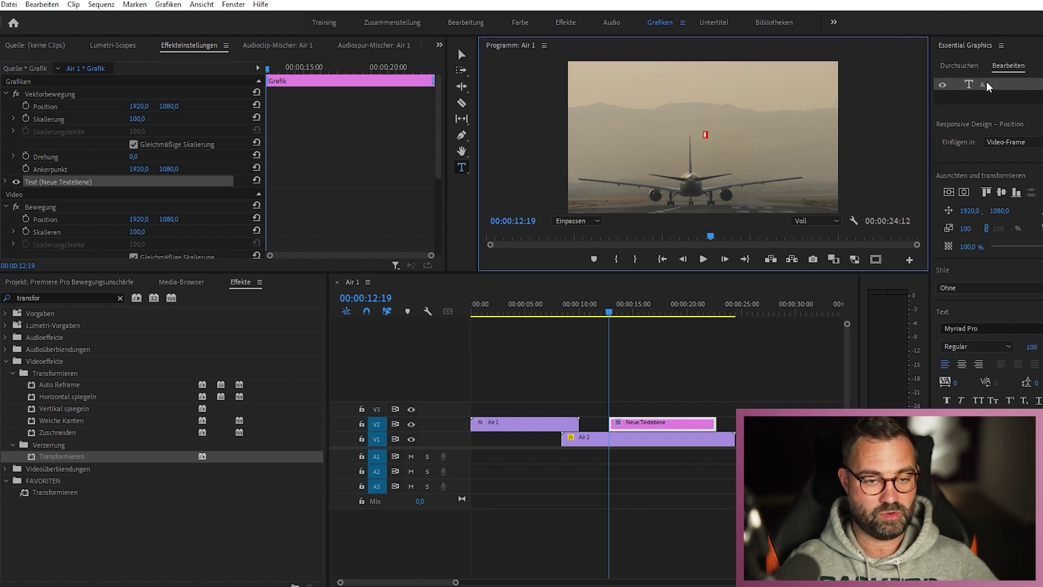
pyautogui.write('IRPORT')
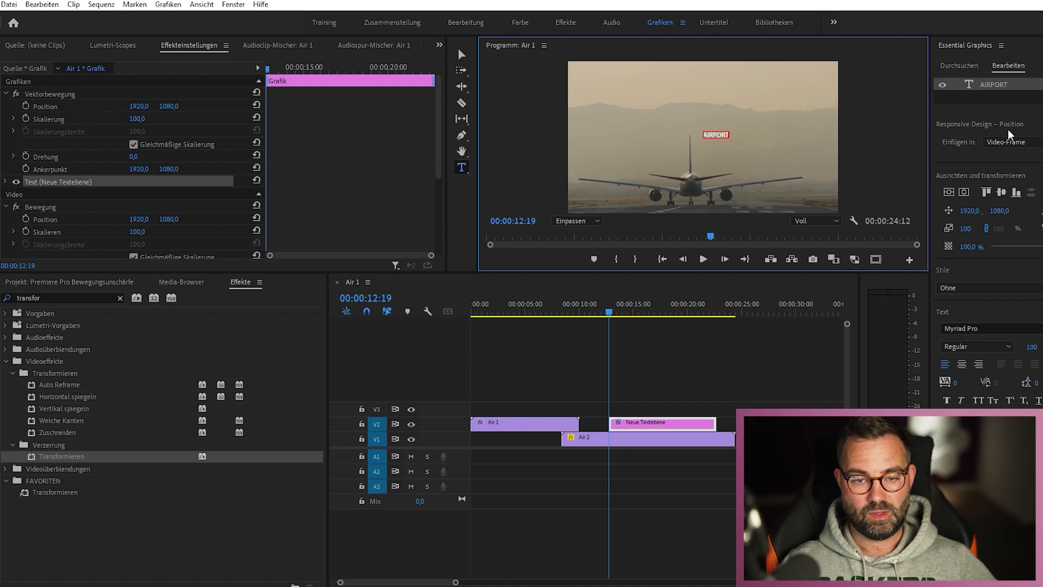
pyautogui.click(948, 192)
pyautogui.click(963, 192)
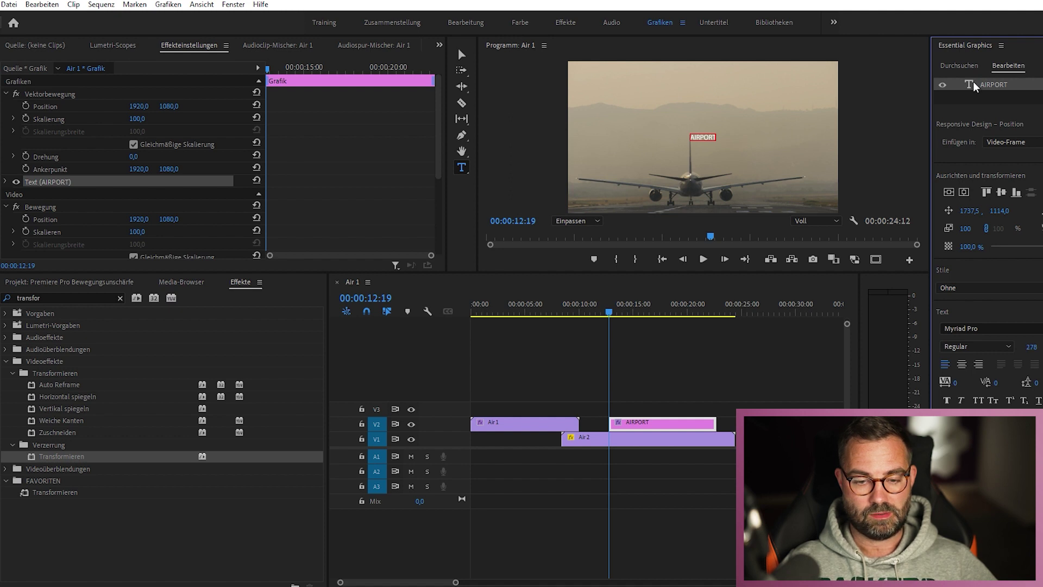
pyautogui.moveTo(1031, 347); pyautogui.dragTo(1040, 347)
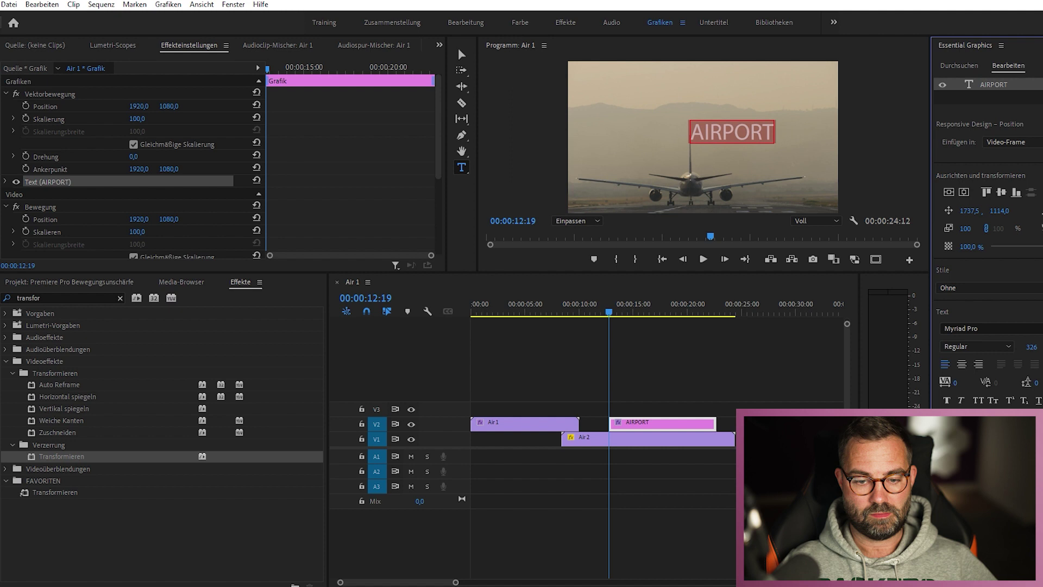
pyautogui.click(962, 193)
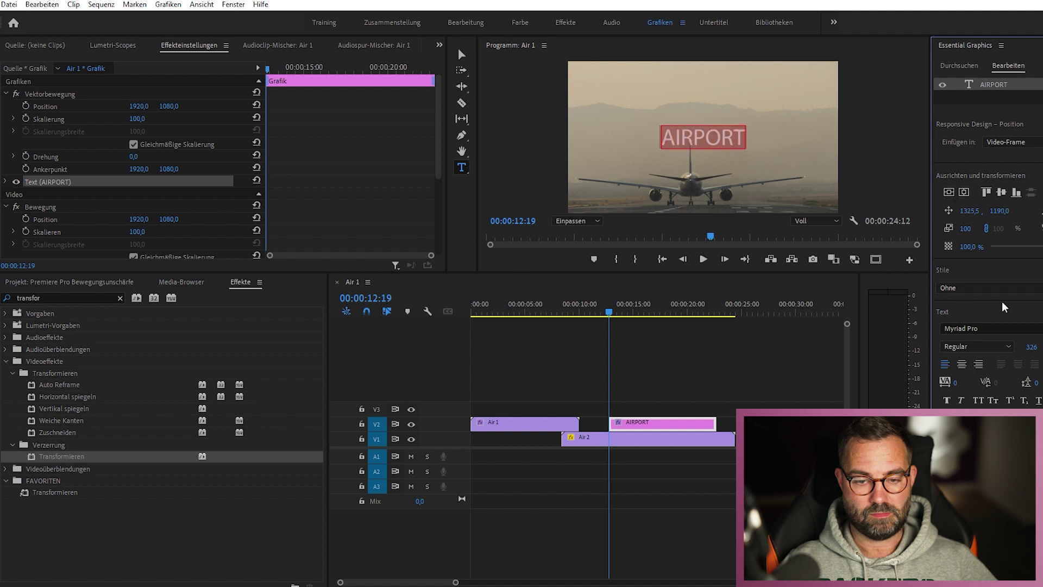
# Set the title font to Poppins Black, centre it, and nudge it upward
pyautogui.click(994, 326)
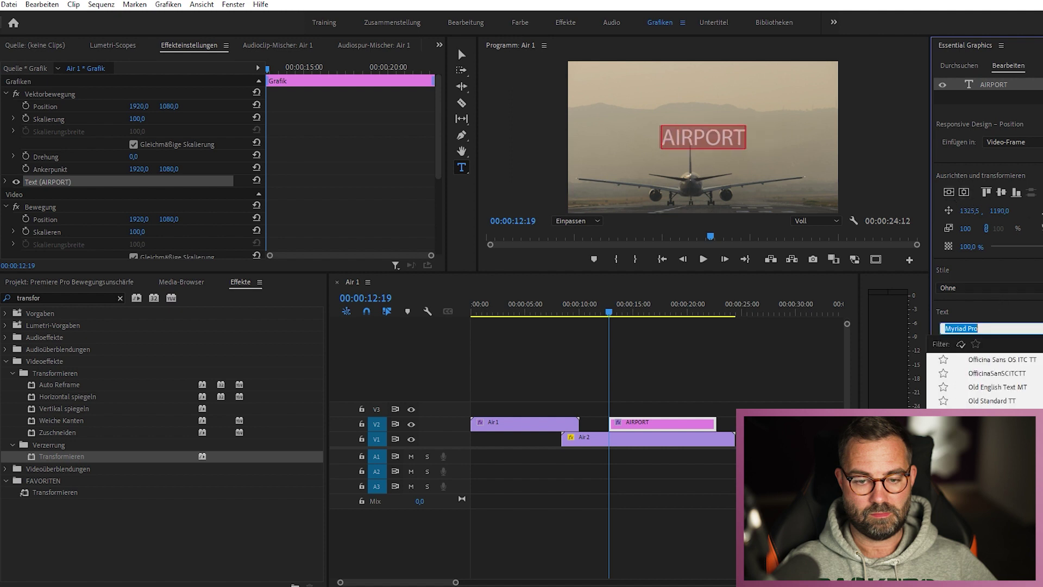
pyautogui.click(986, 395)
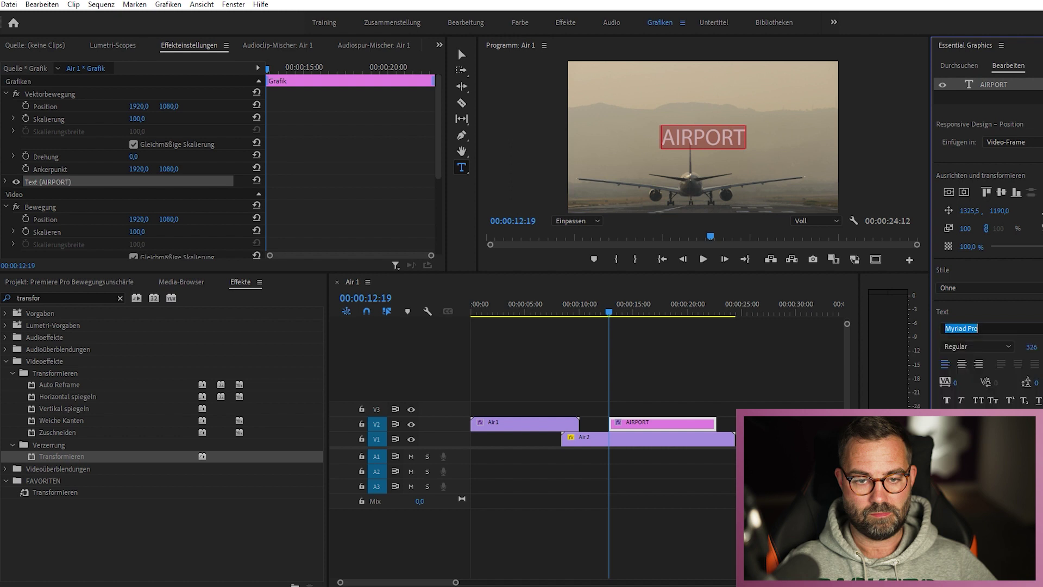
pyautogui.write('Poppins')
pyautogui.click(963, 192)
pyautogui.click(948, 192)
pyautogui.hotkey('shift', 'Up')
pyautogui.hotkey('shift', 'Up')
pyautogui.hotkey('shift', 'Up')
pyautogui.hotkey('shift', 'Up')
pyautogui.hotkey('shift', 'Up')
pyautogui.hotkey('shift', 'Up')
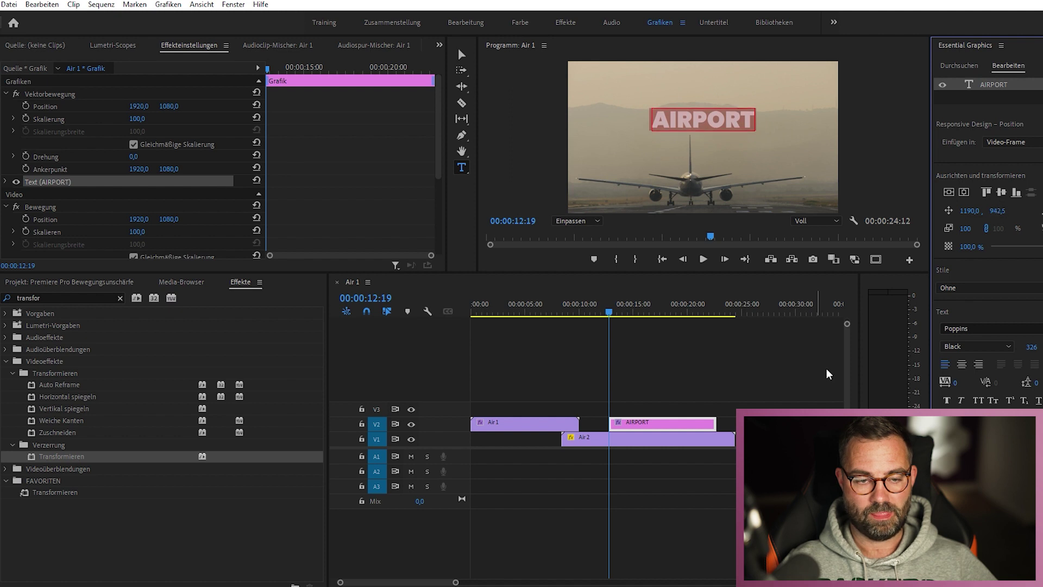
pyautogui.click(622, 425)
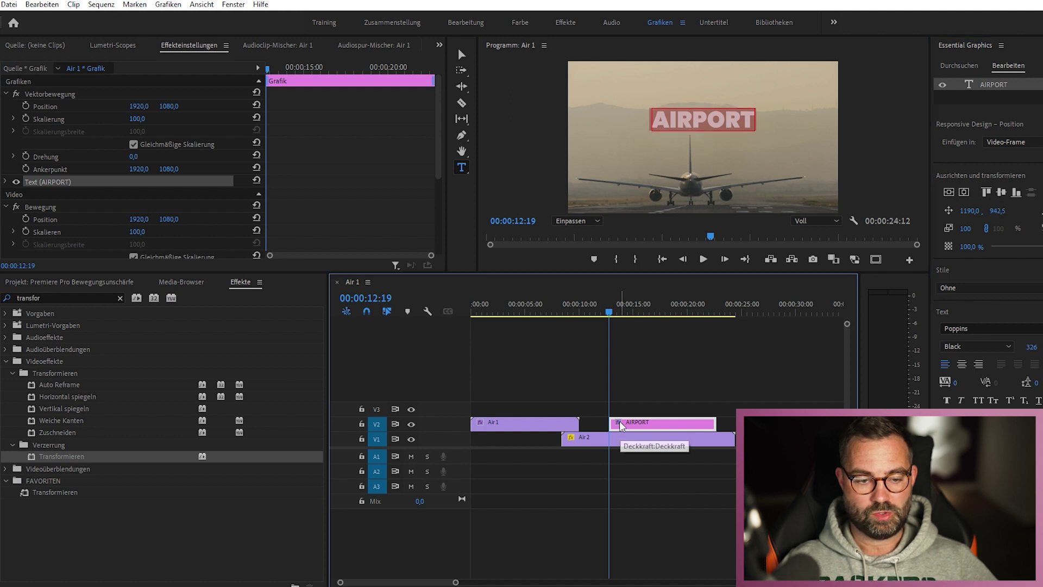
pyautogui.press('=')
pyautogui.press('=')
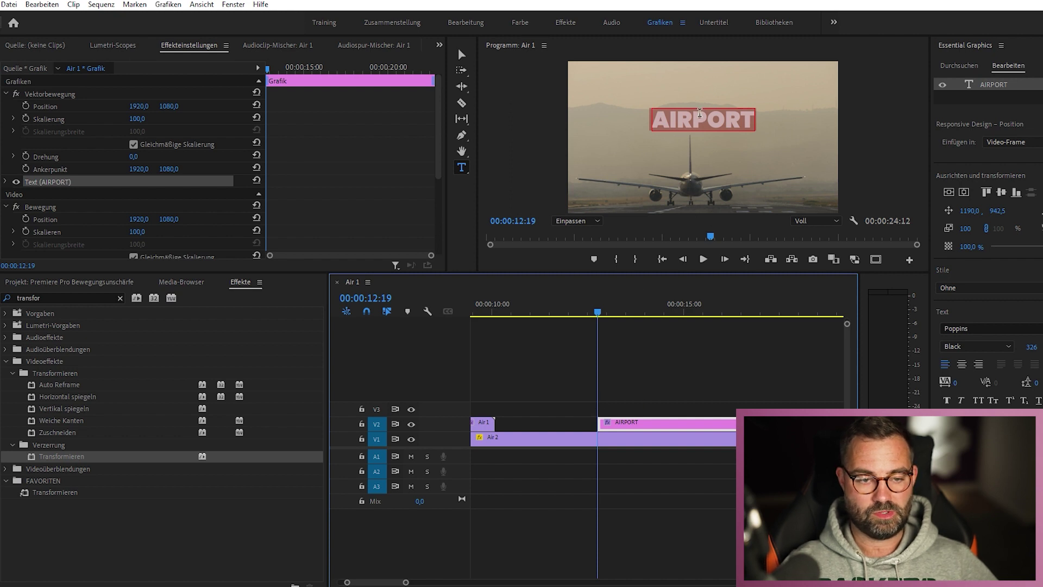
# Select the AIRPORT title clip and apply the Transformieren effect to it
pyautogui.click(688, 223)
pyautogui.press('v')
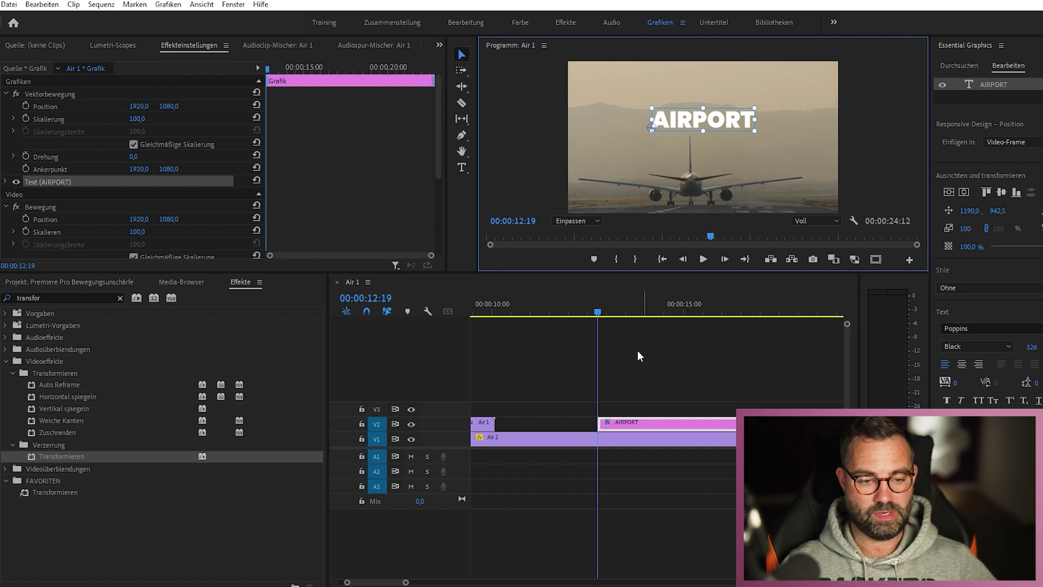
pyautogui.click(618, 427)
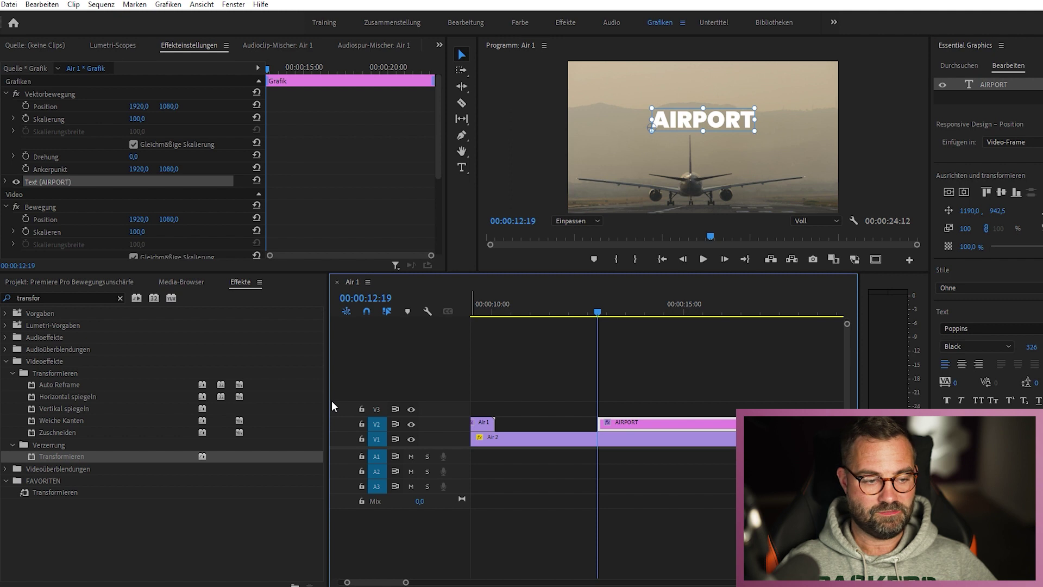
pyautogui.moveTo(82, 458); pyautogui.dragTo(639, 429)
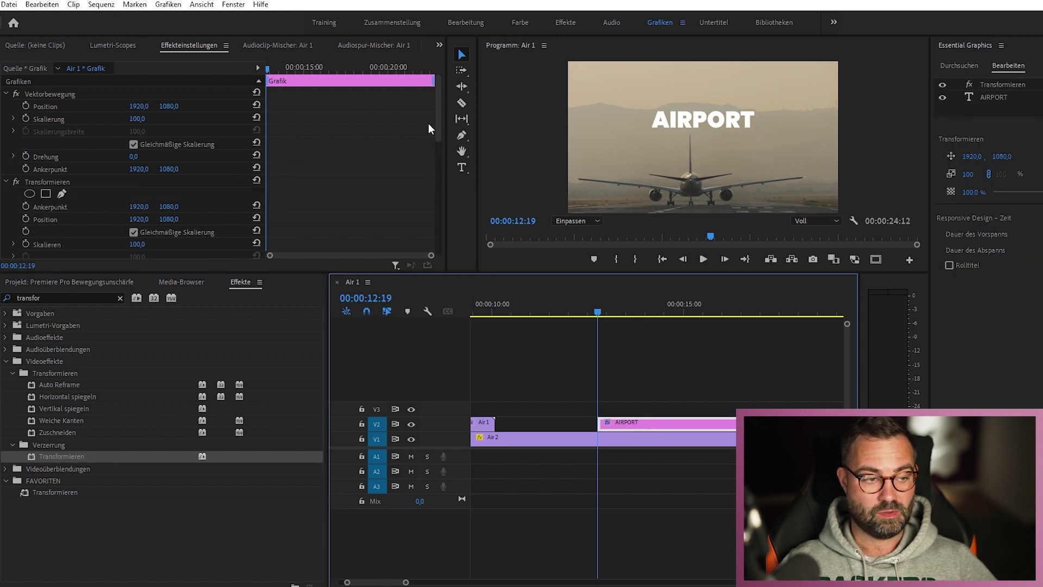
pyautogui.moveTo(439, 125)
pyautogui.mouseDown()
pyautogui.moveTo(446, 241)
pyautogui.moveTo(462, 145)
pyautogui.moveTo(458, 158)
pyautogui.mouseUp()
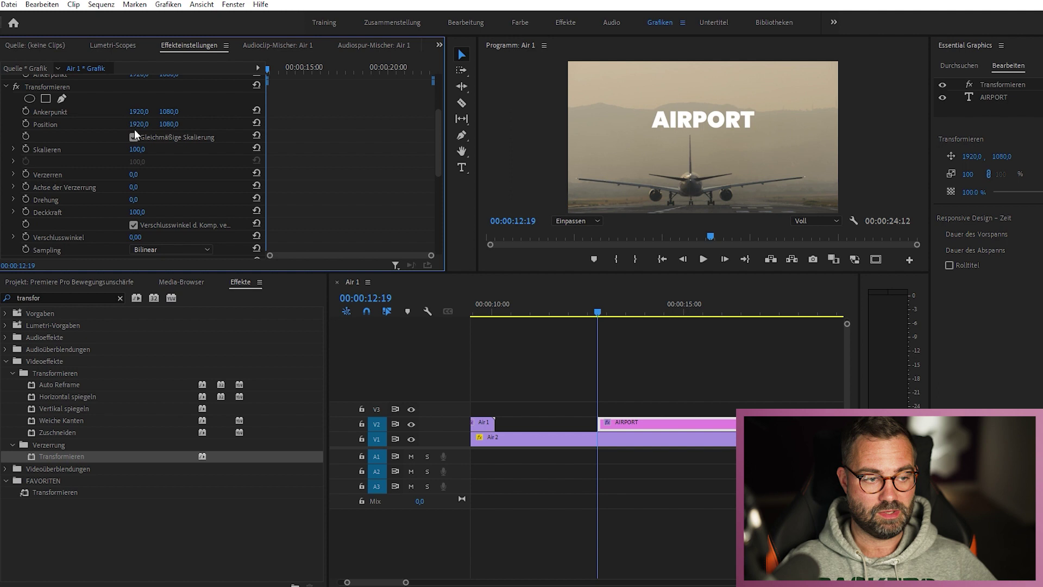
# Keyframe Position Y from 2584 below frame to 1082 at 13:05, with 360 shutter angle
pyautogui.click(24, 125)
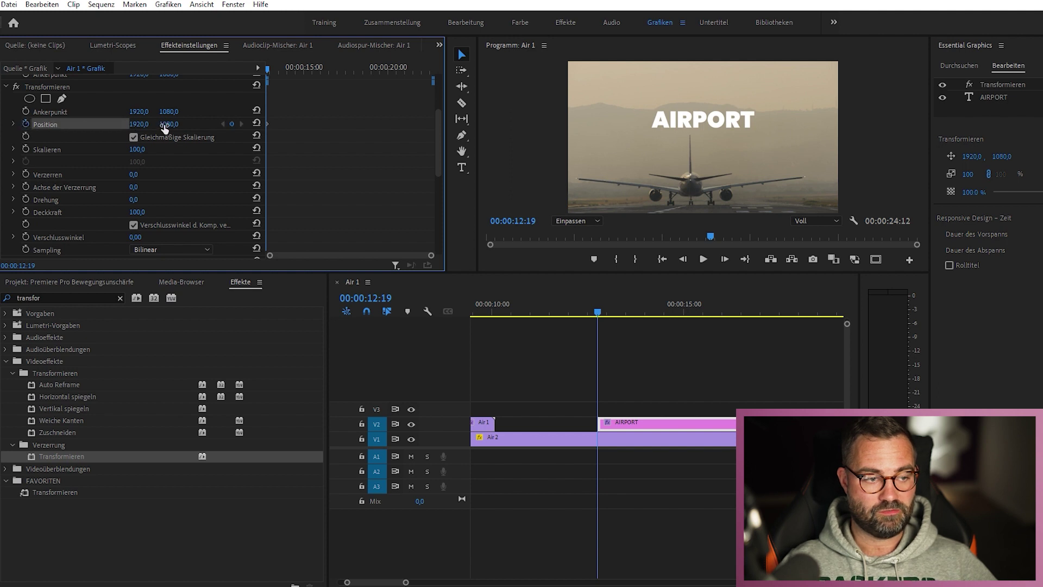
pyautogui.moveTo(165, 124); pyautogui.dragTo(244, 125)
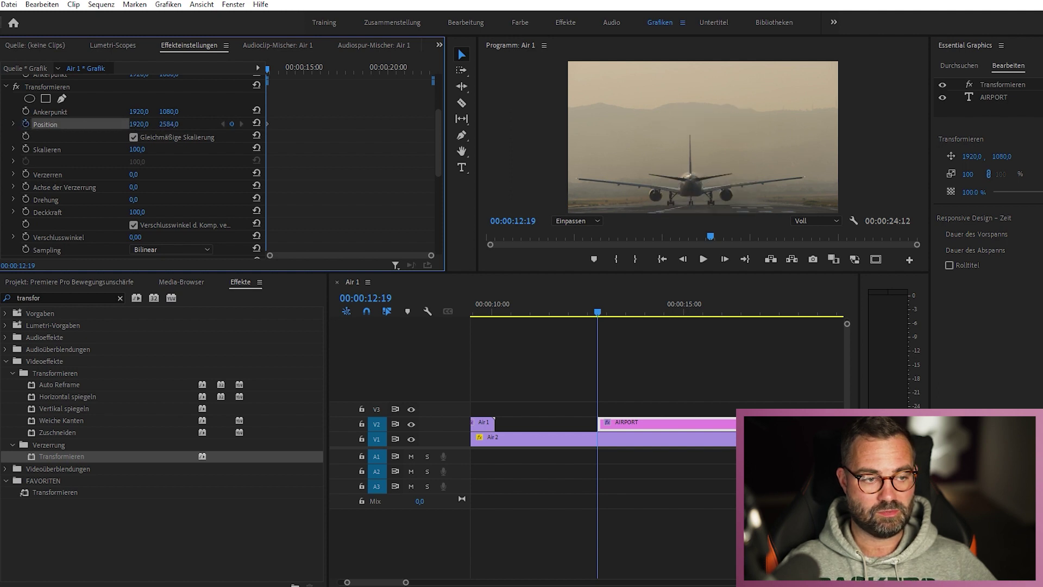
pyautogui.moveTo(598, 316); pyautogui.dragTo(614, 313)
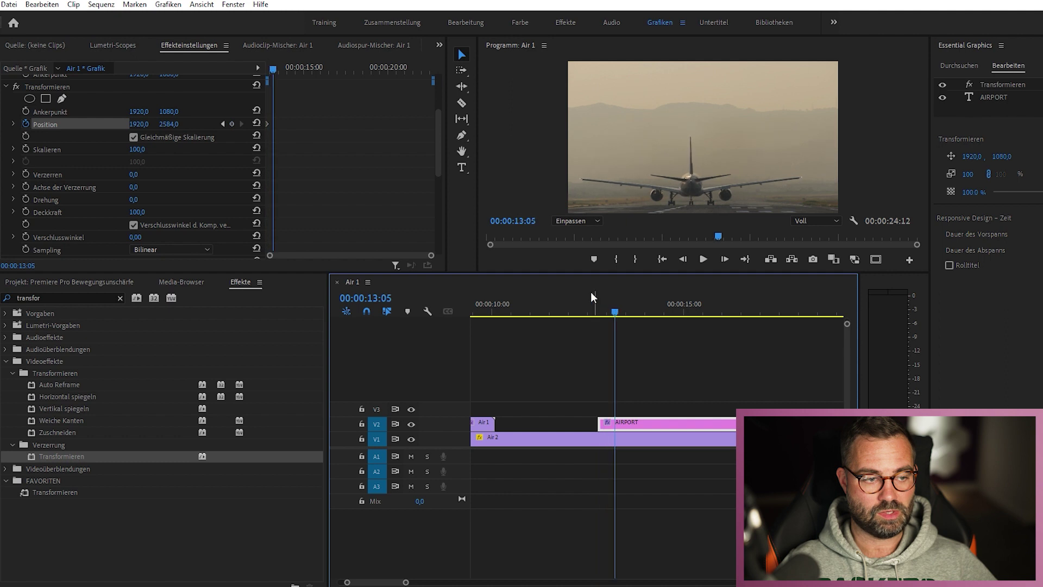
pyautogui.moveTo(169, 125); pyautogui.dragTo(90, 124)
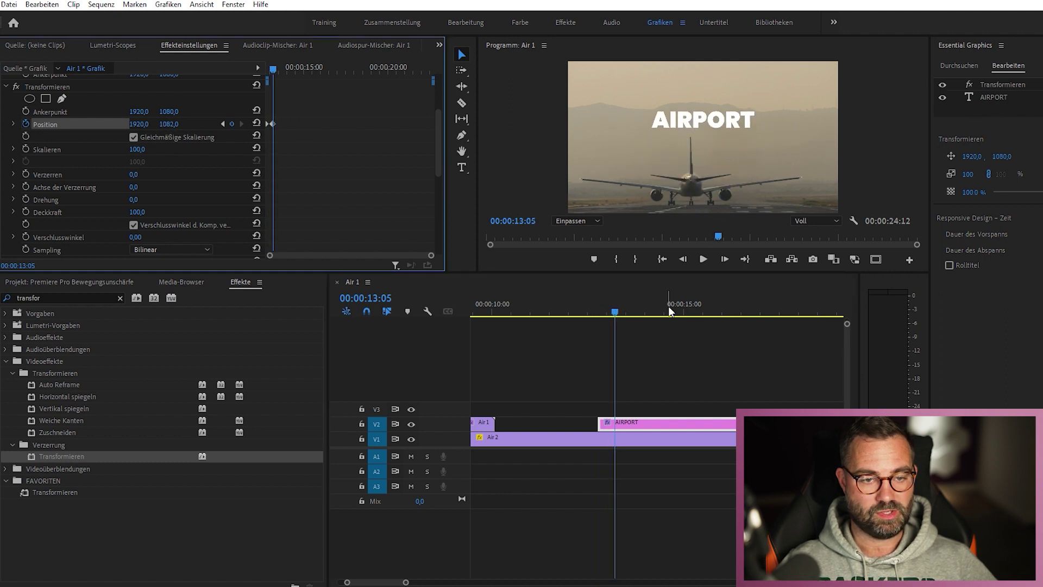
pyautogui.moveTo(615, 312)
pyautogui.mouseDown()
pyautogui.moveTo(598, 314)
pyautogui.moveTo(628, 312)
pyautogui.moveTo(602, 313)
pyautogui.moveTo(615, 315)
pyautogui.mouseUp()
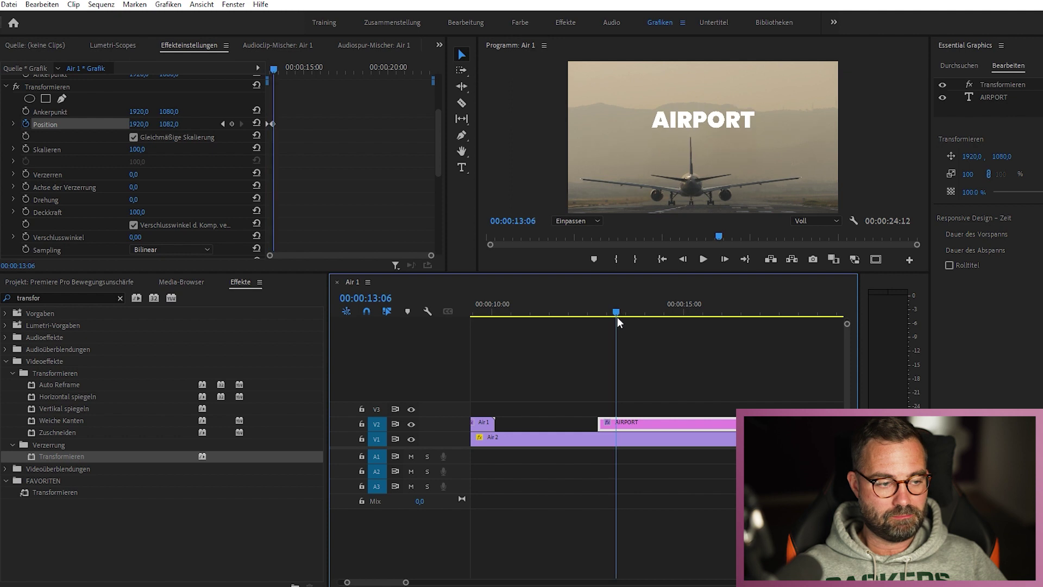
pyautogui.moveTo(440, 167)
pyautogui.mouseDown()
pyautogui.moveTo(440, 225)
pyautogui.moveTo(441, 188)
pyautogui.mouseUp()
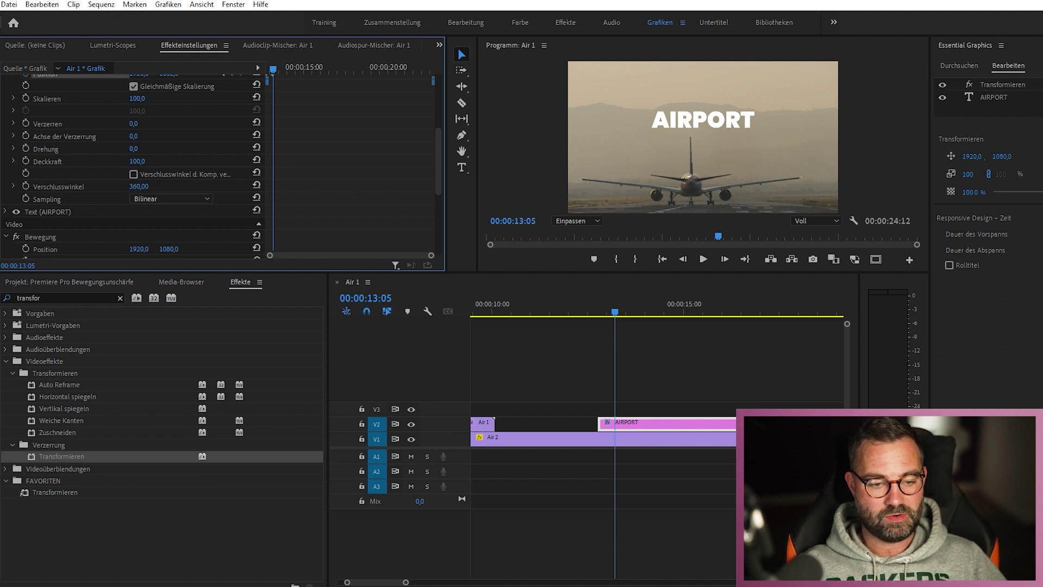
pyautogui.moveTo(615, 313); pyautogui.dragTo(602, 313)
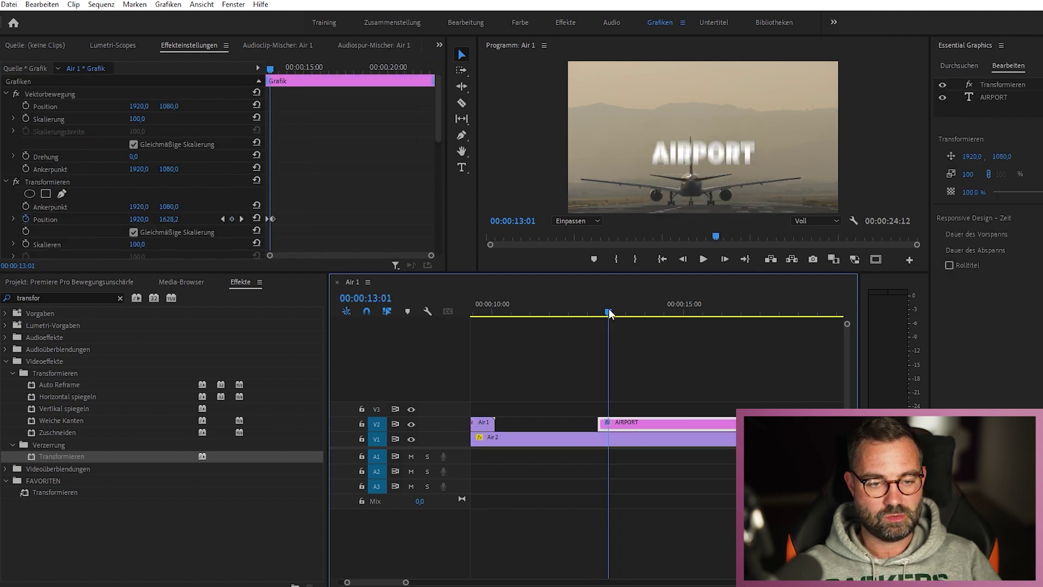
pyautogui.moveTo(601, 313); pyautogui.dragTo(618, 311)
pyautogui.press('space')
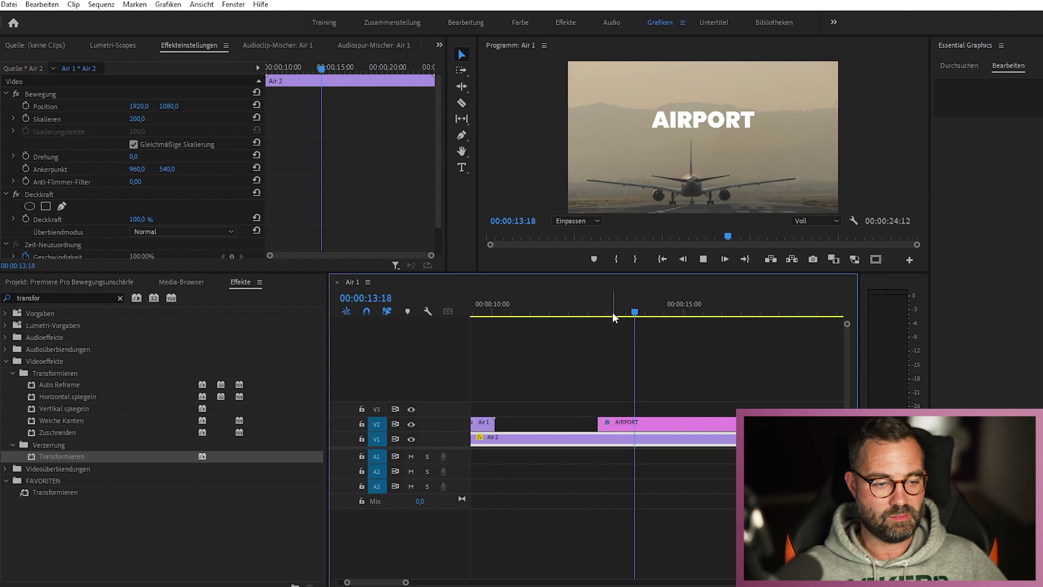
pyautogui.click(604, 311)
pyautogui.click(625, 422)
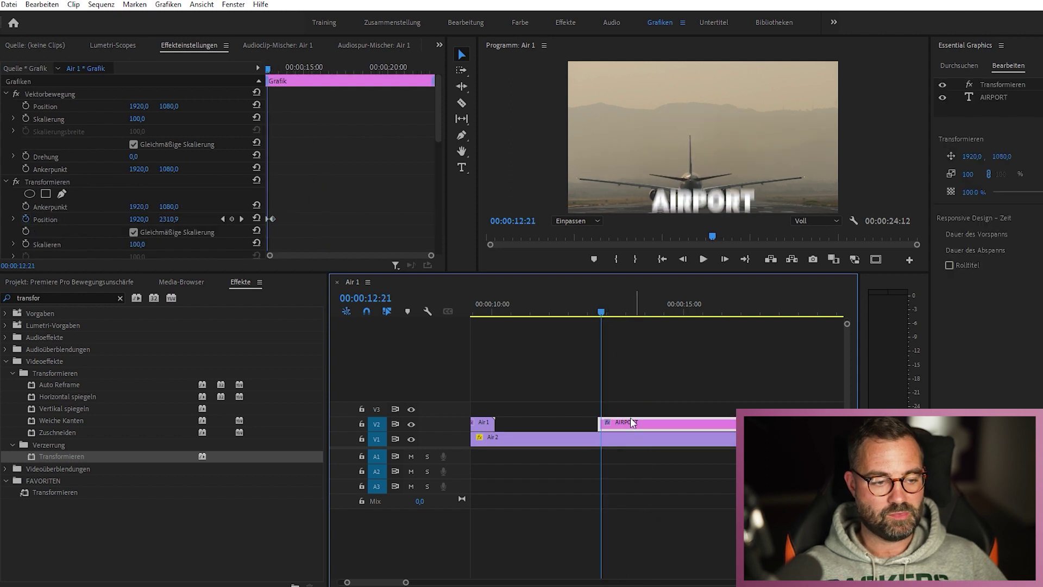
pyautogui.moveTo(440, 140); pyautogui.dragTo(437, 165)
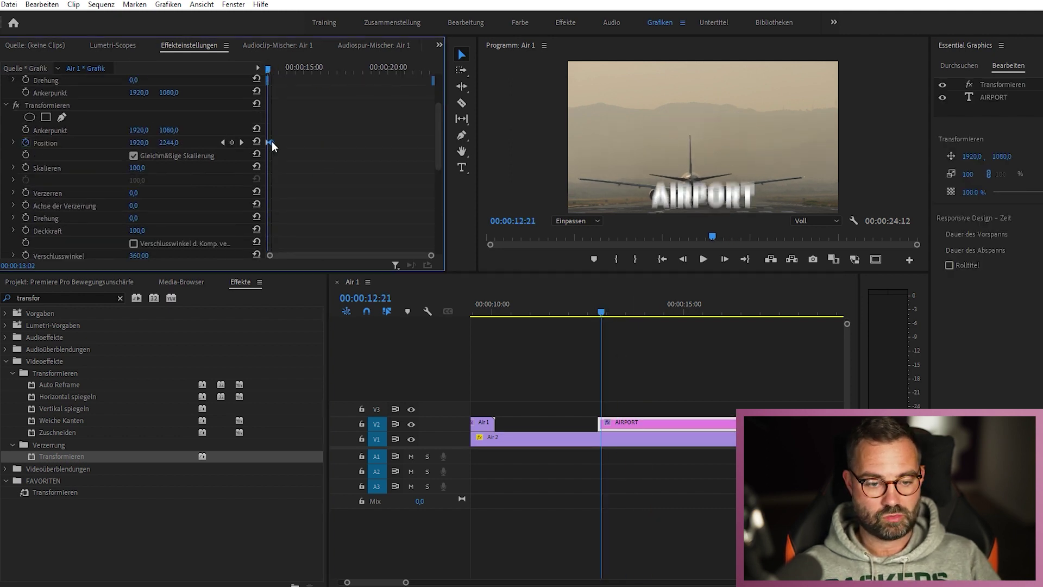
pyautogui.moveTo(602, 311); pyautogui.dragTo(600, 311)
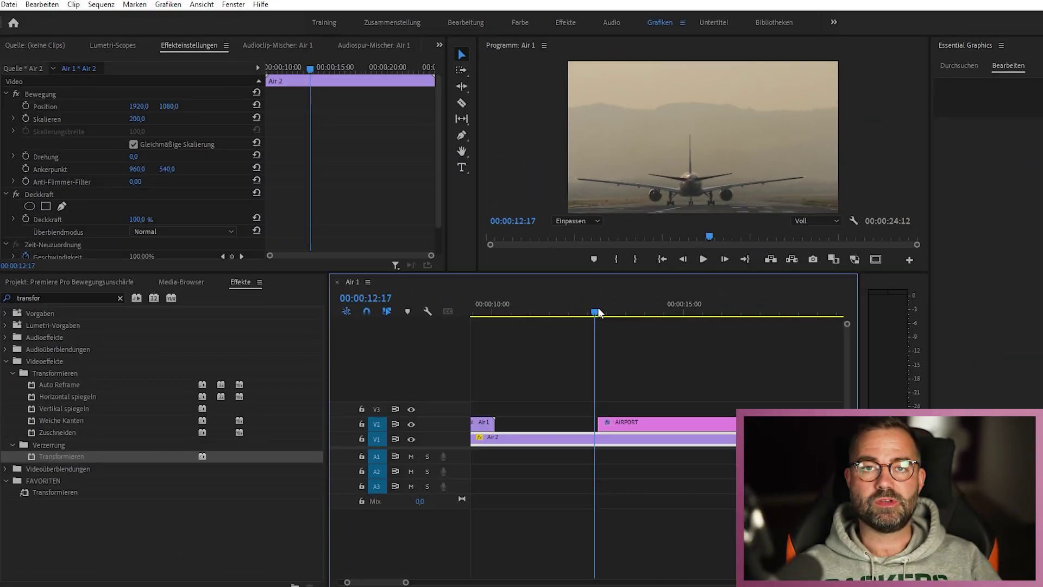
pyautogui.press('space')
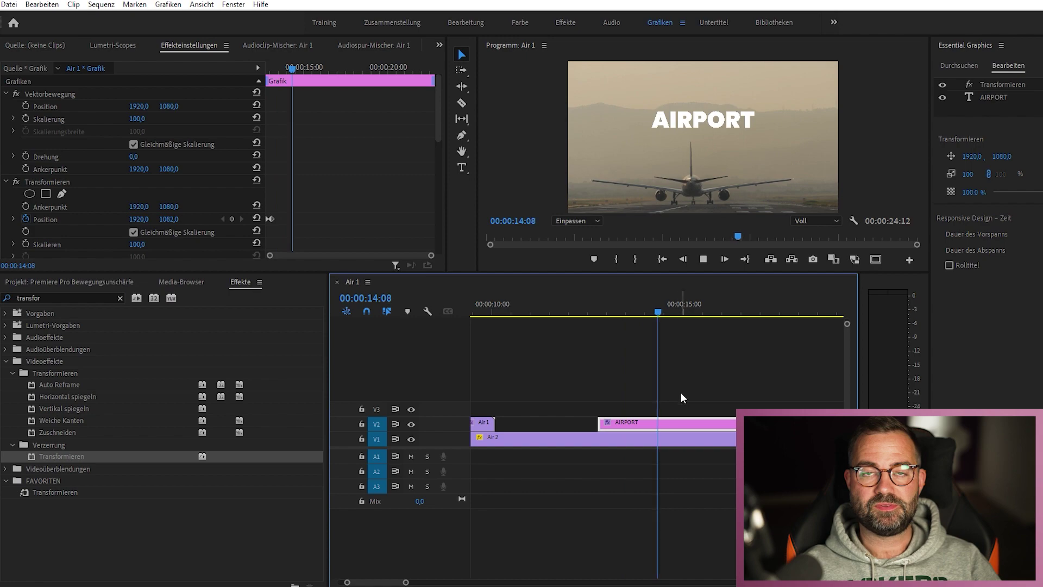